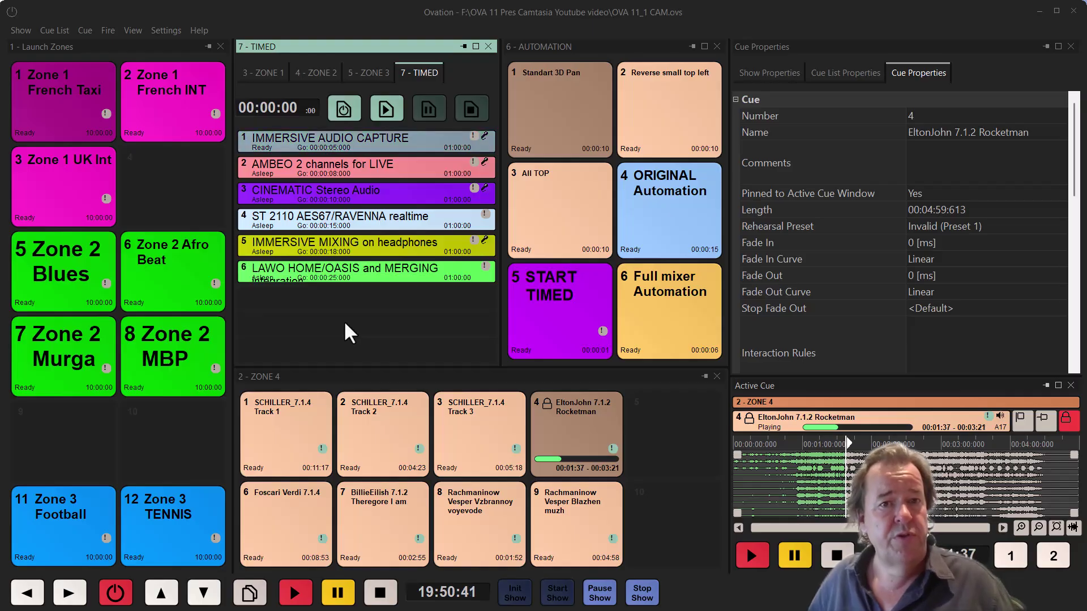
Browse the ZONE 1, ZONE 2, ZONE 3 and TIMED cue lists, ending on ZONE 2's Tony Allen stems
left_click(269, 73)
left_click(310, 66)
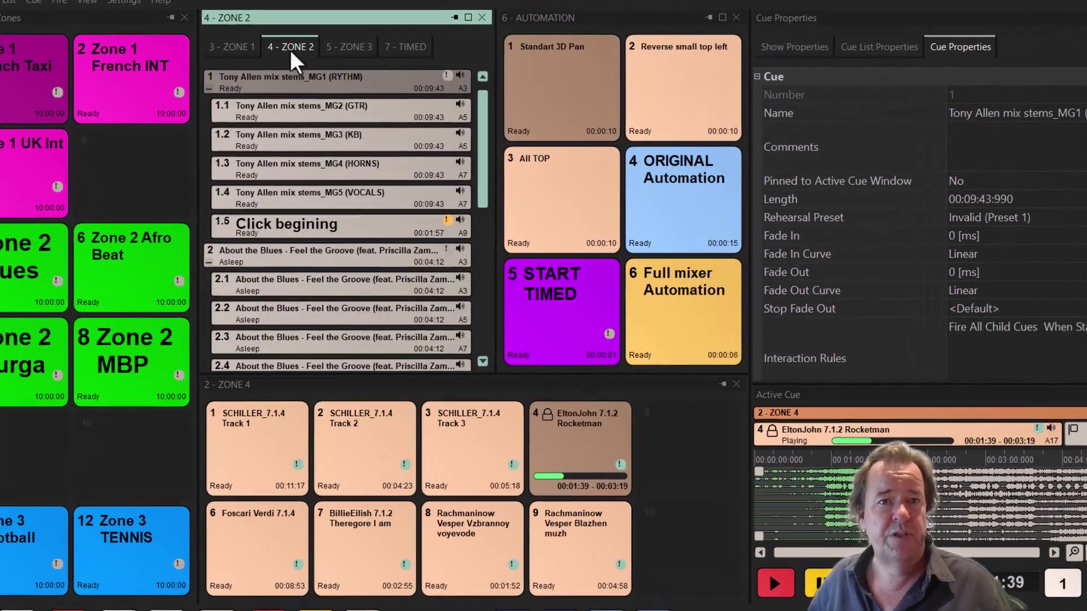
left_click(364, 66)
left_click(395, 24)
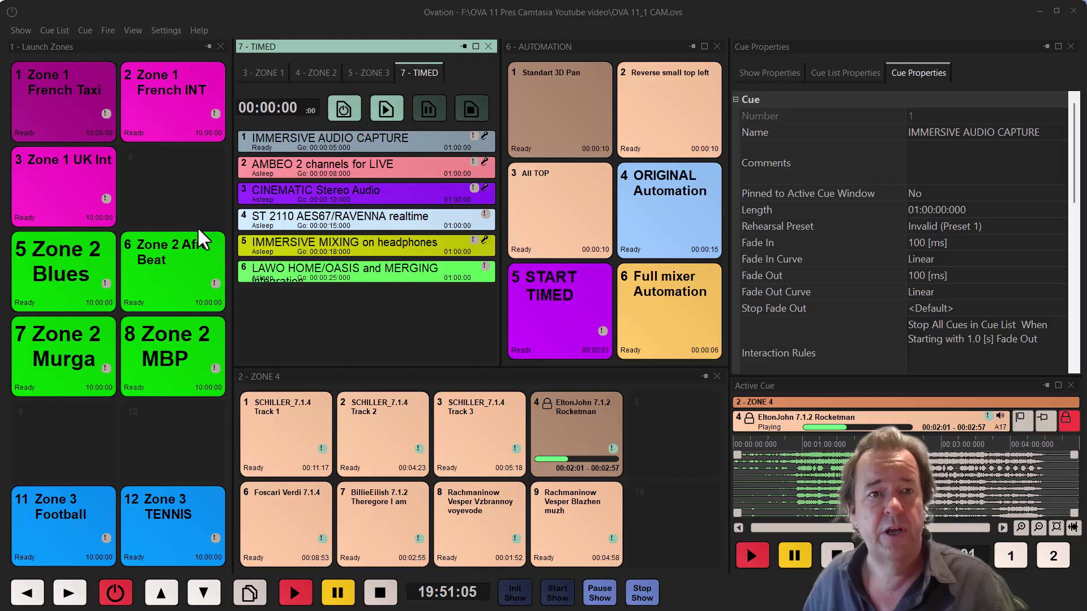
left_click(328, 73)
left_click(368, 71)
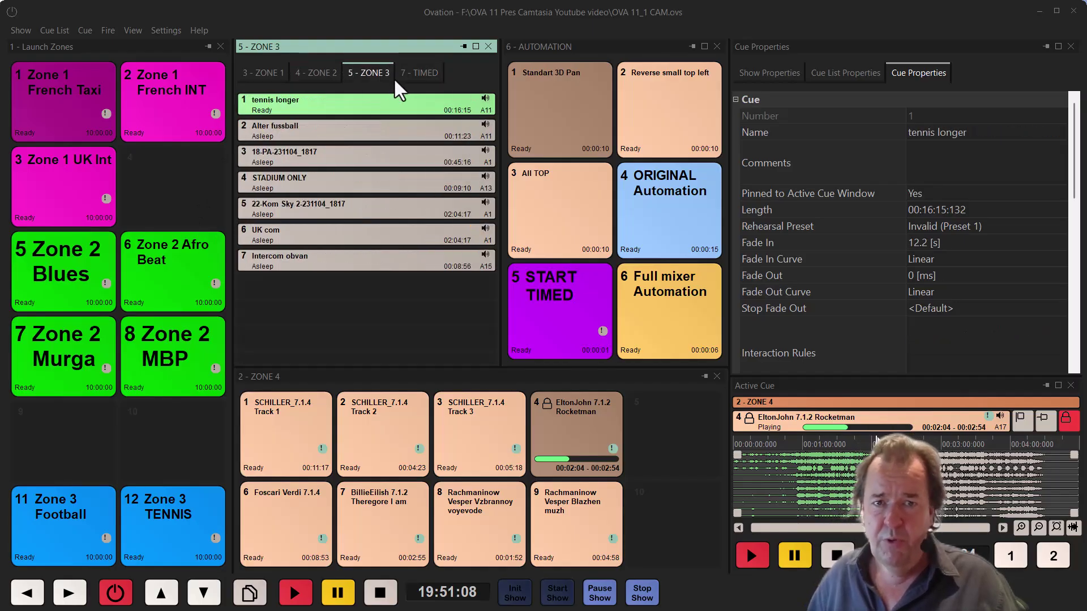
left_click(430, 75)
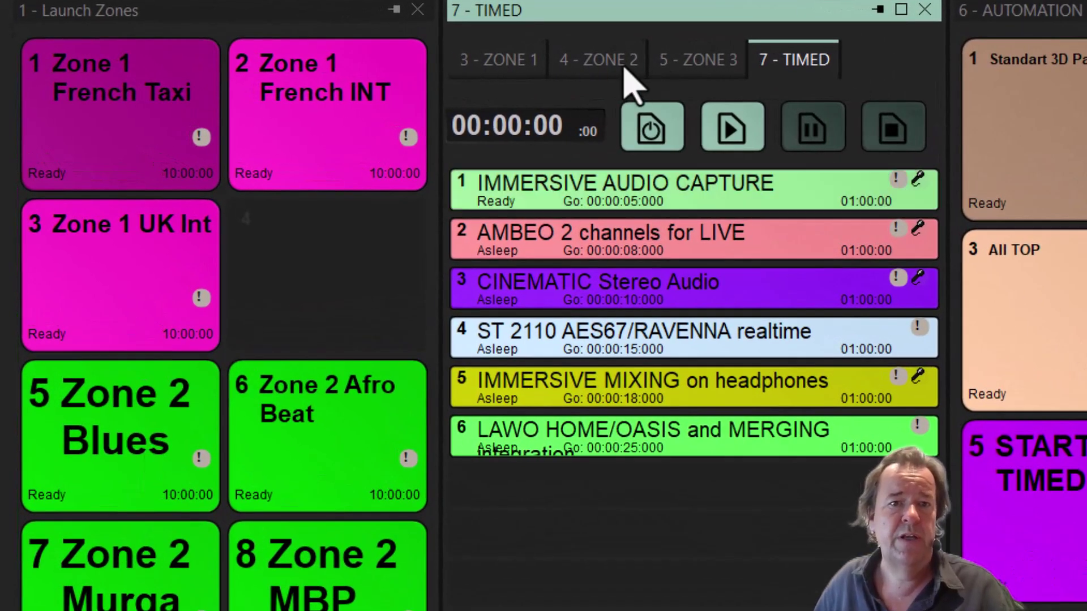
left_click(605, 59)
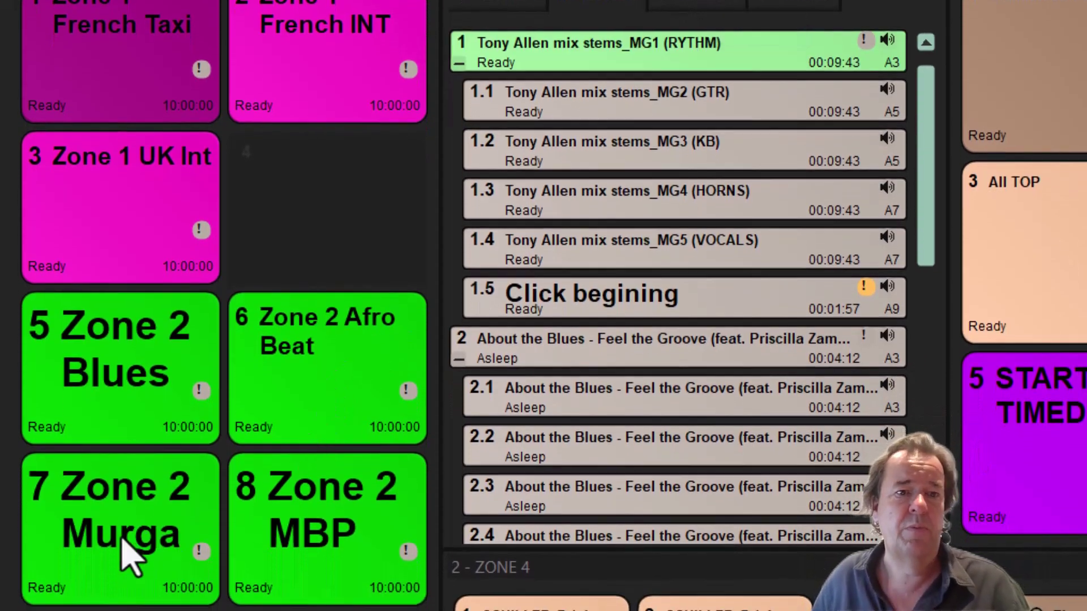
left_click(127, 558)
scroll(710, 212, "down", 10)
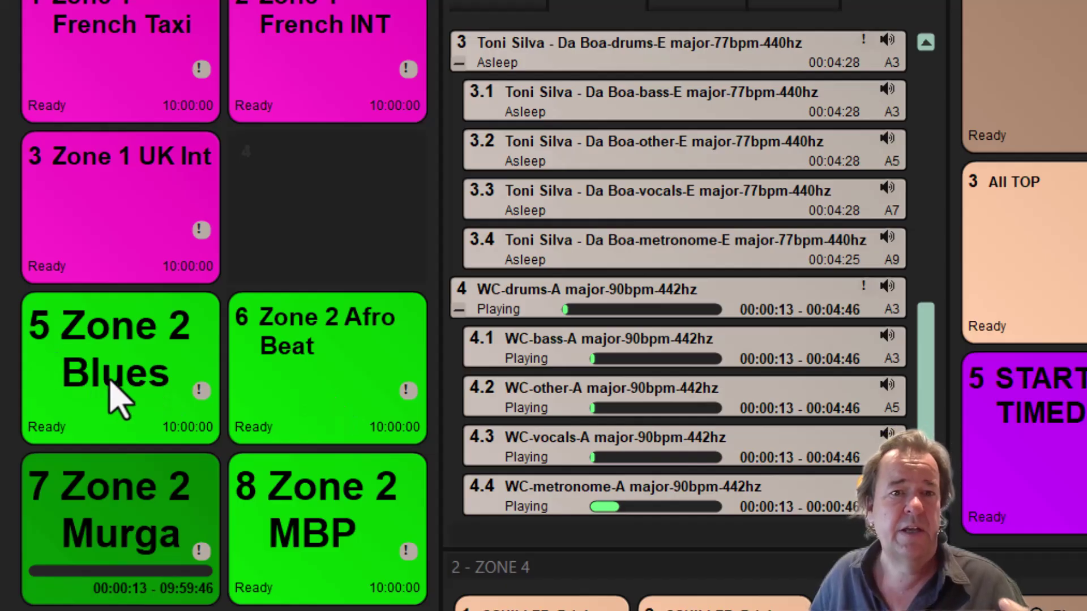
left_click(300, 558)
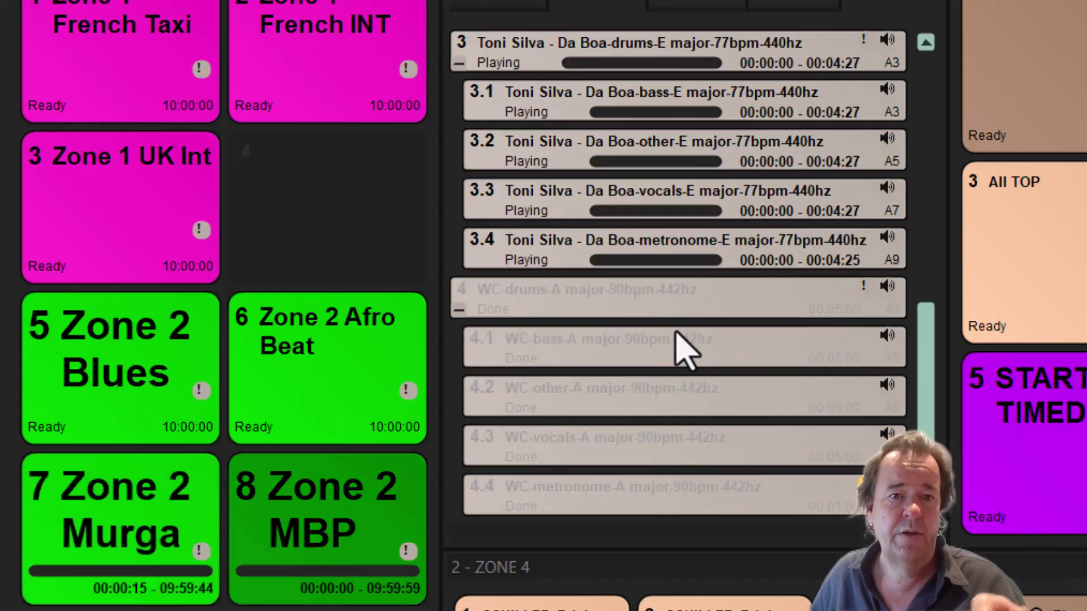
scroll(659, 354, "up", 3)
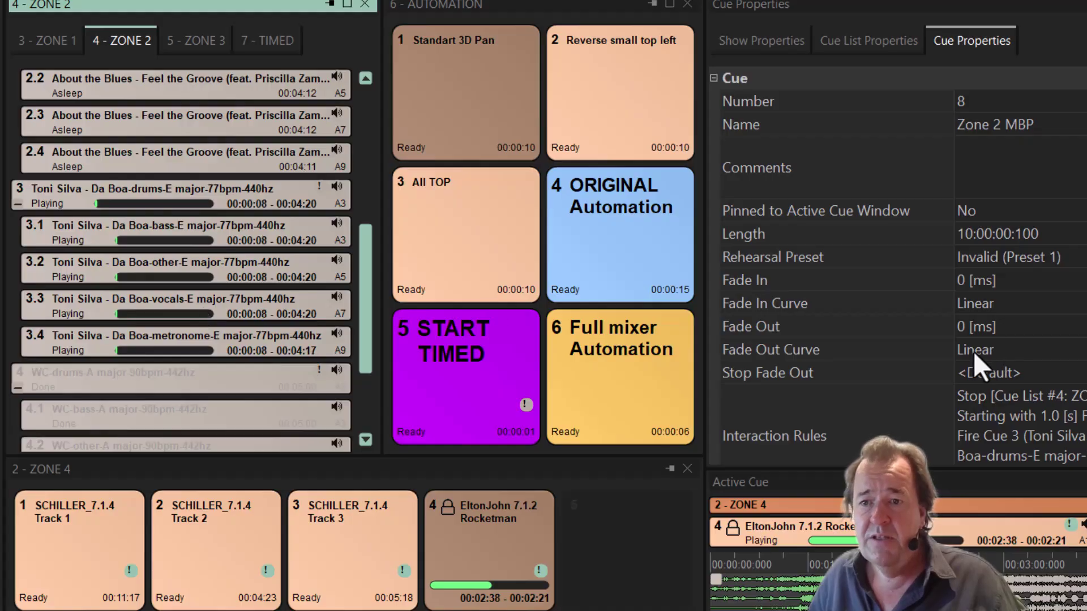
Open the Interaction Rules dialog for the Zone 2 MBP cue from Cue Properties
scroll(973, 353, "down", 1)
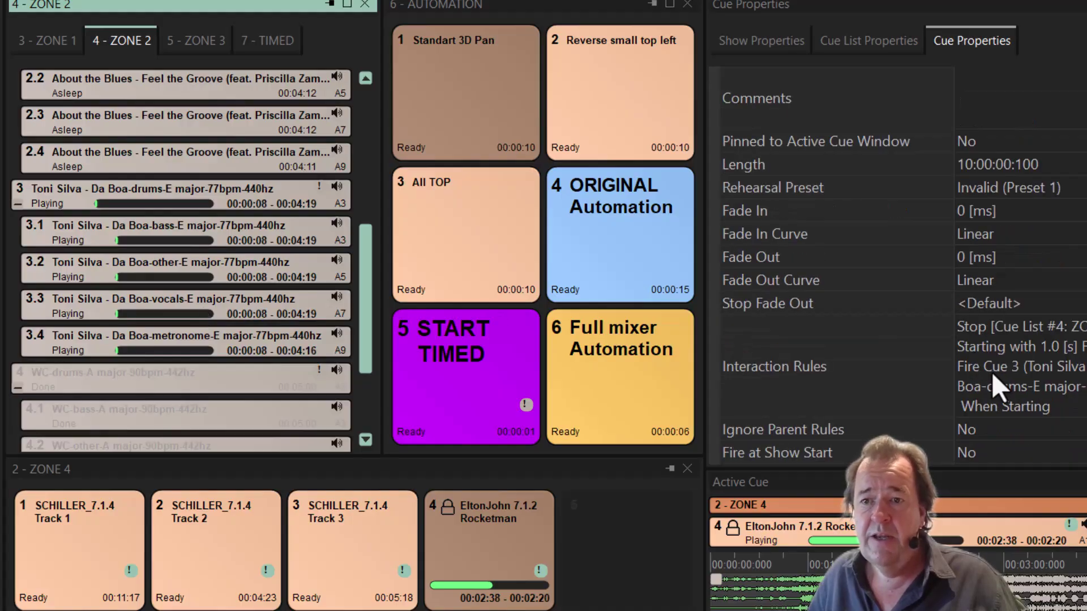
left_click(1024, 368)
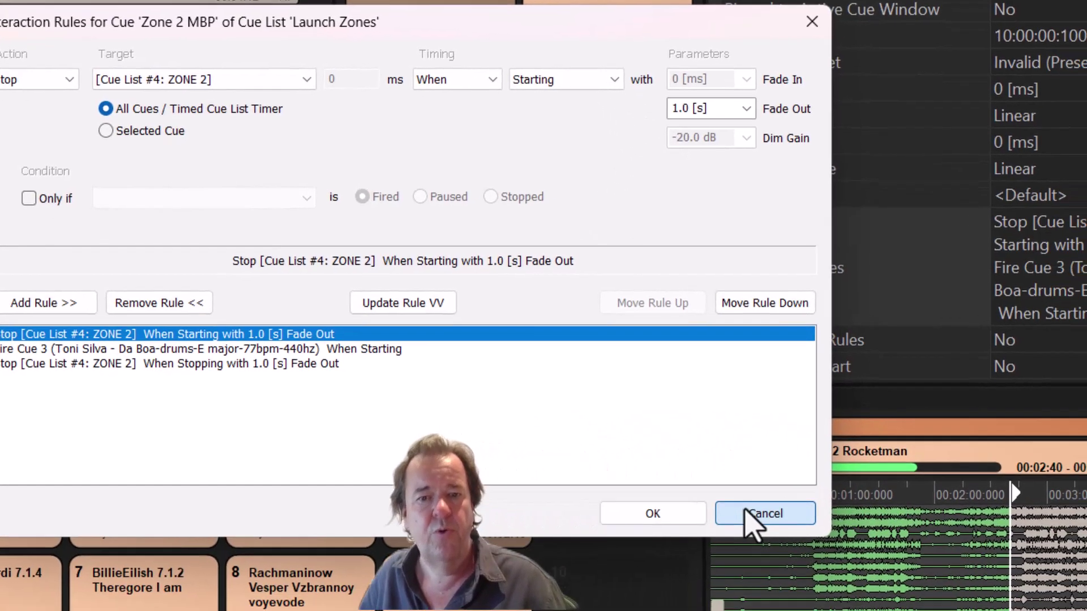
Close the rules dialog, trim Rocketman's start and end, and add a fade-out
left_click(792, 544)
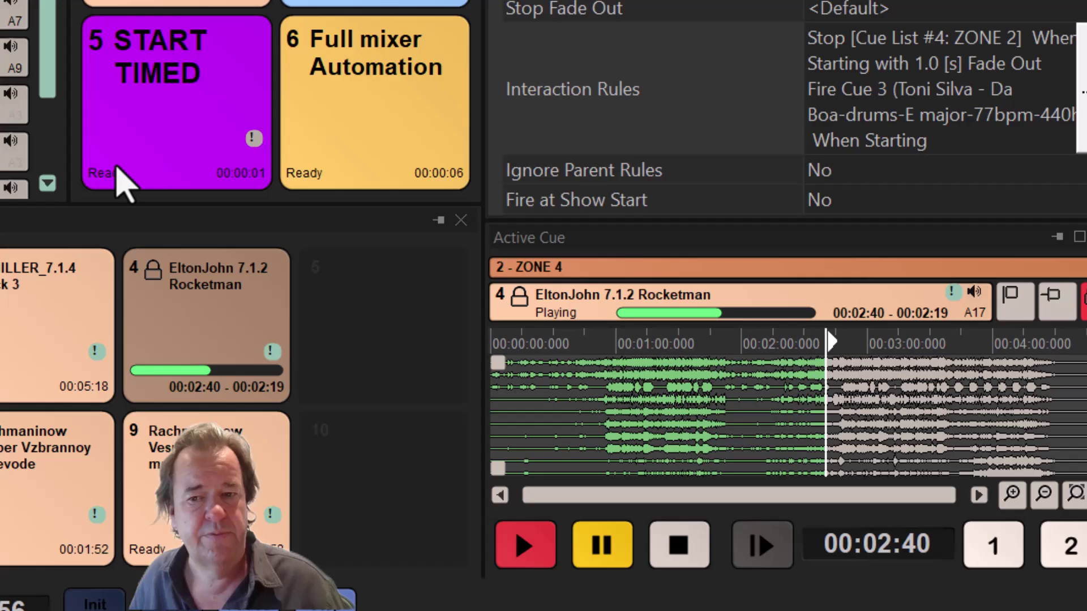
left_click(670, 299)
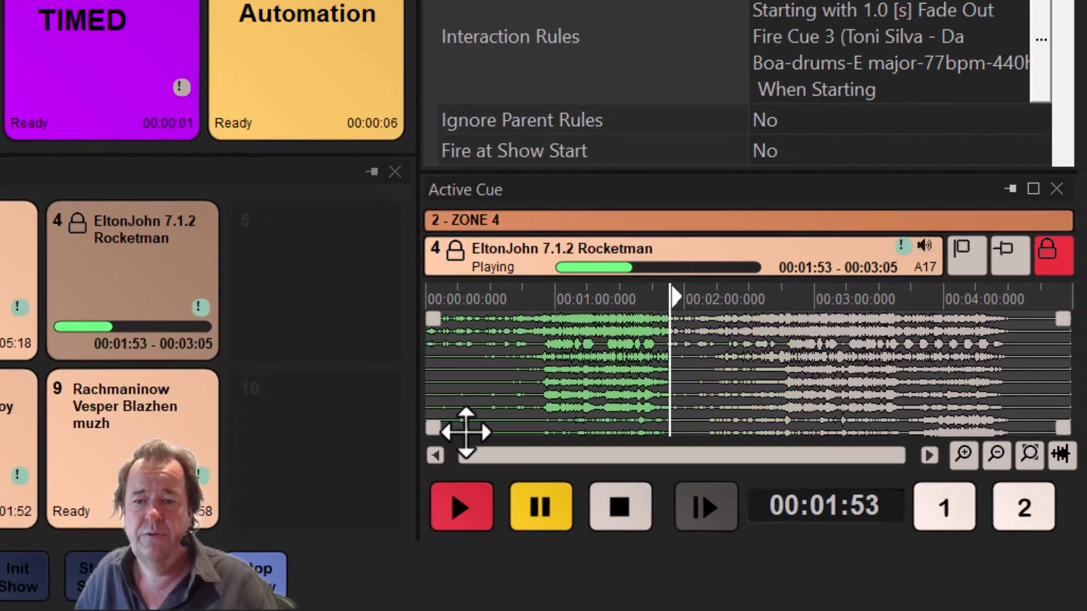
left_click_drag(444, 430, 473, 430)
left_click_drag(1061, 427, 1011, 427)
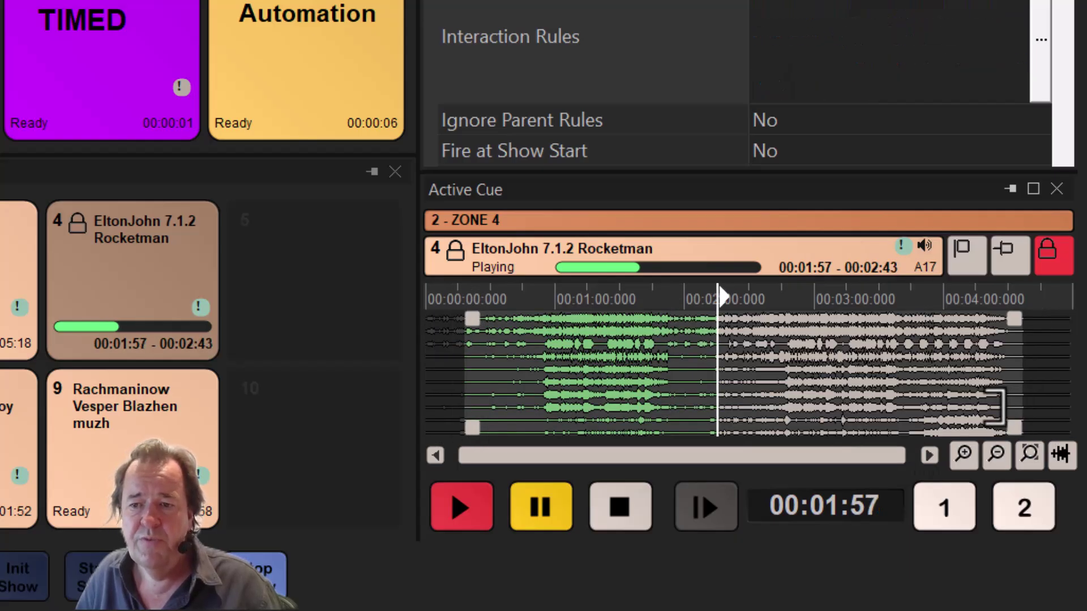
left_click_drag(1008, 321, 978, 320)
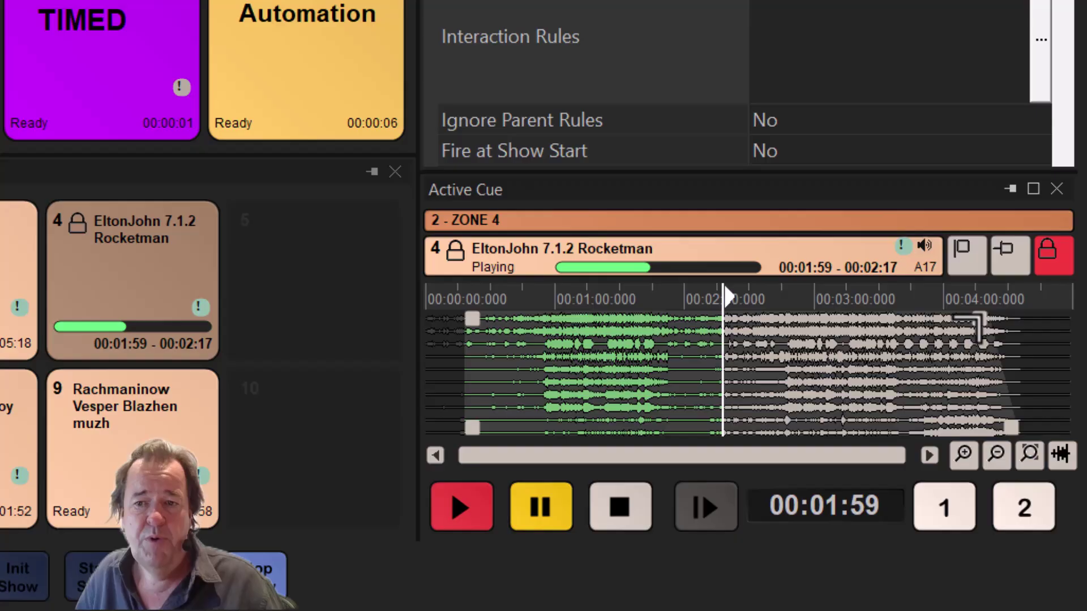
Add Marker 1 to the Rocketman cue and drag it later in the song
left_click(970, 268)
left_click(920, 296)
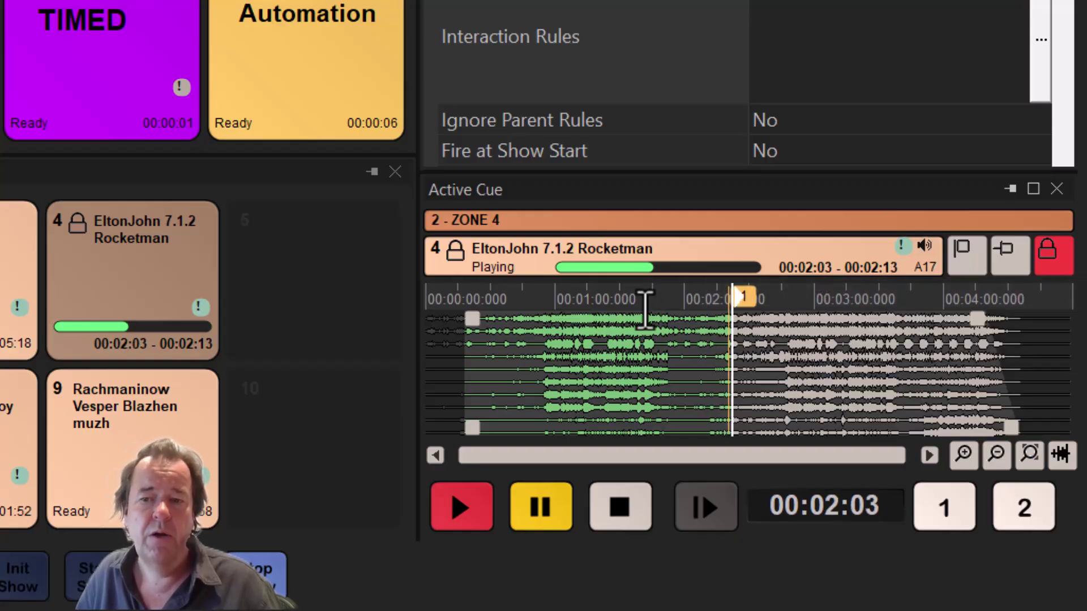
left_click_drag(745, 296, 834, 309)
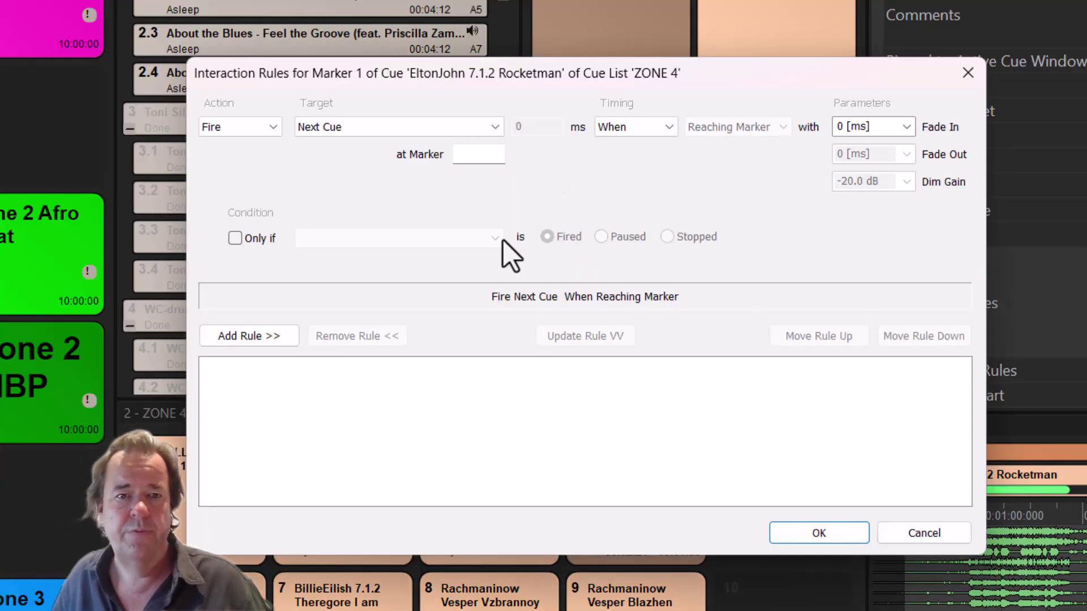
Set the marker rule's action to Dim, target to All Child Cues, timing to When
left_click(249, 132)
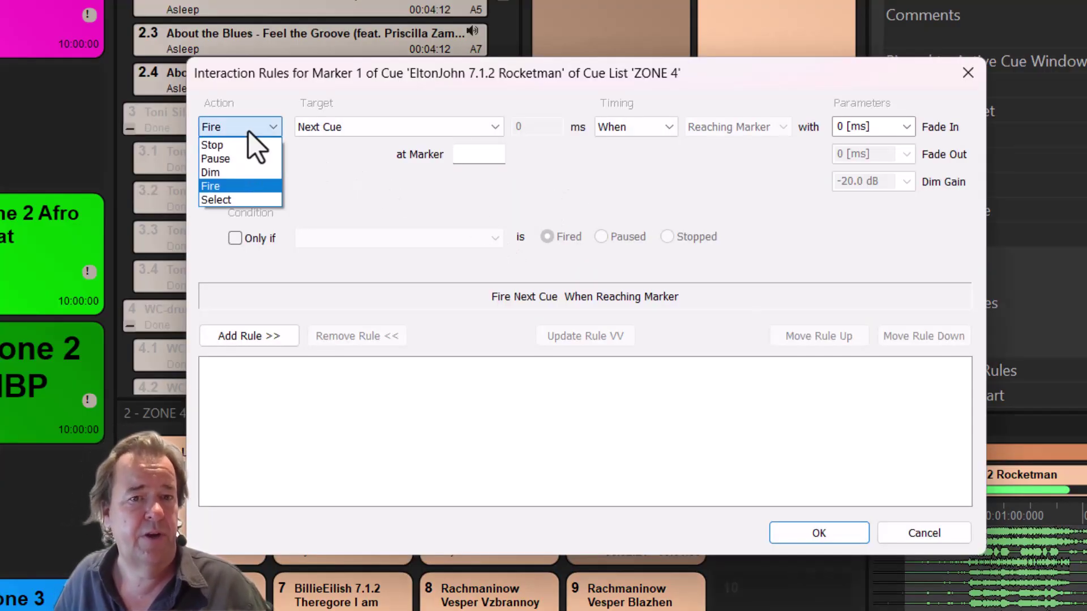
left_click(250, 173)
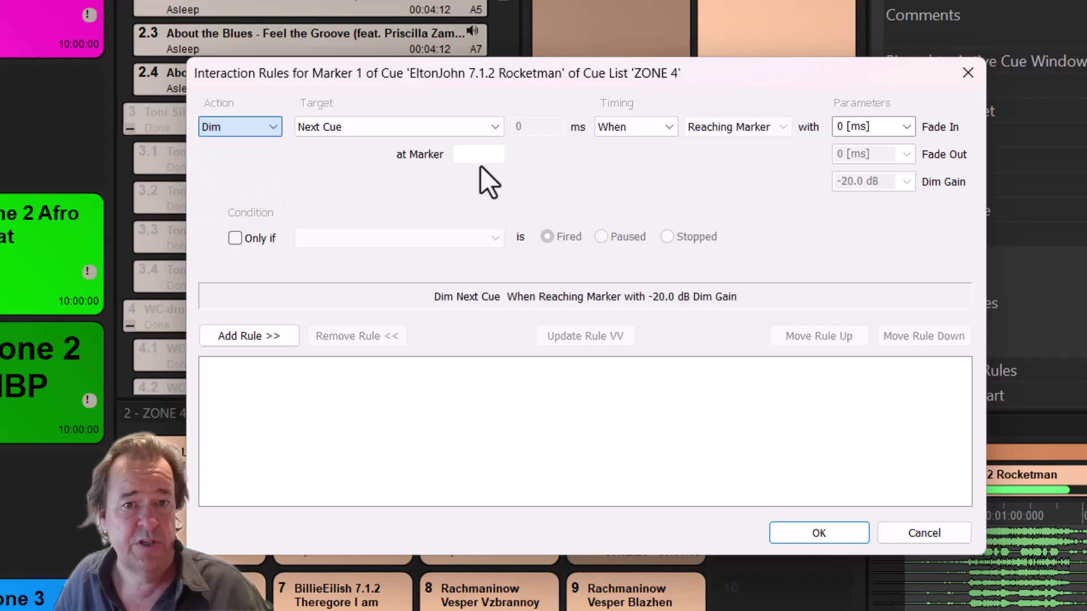
left_click(460, 130)
left_click(460, 141)
left_click(457, 130)
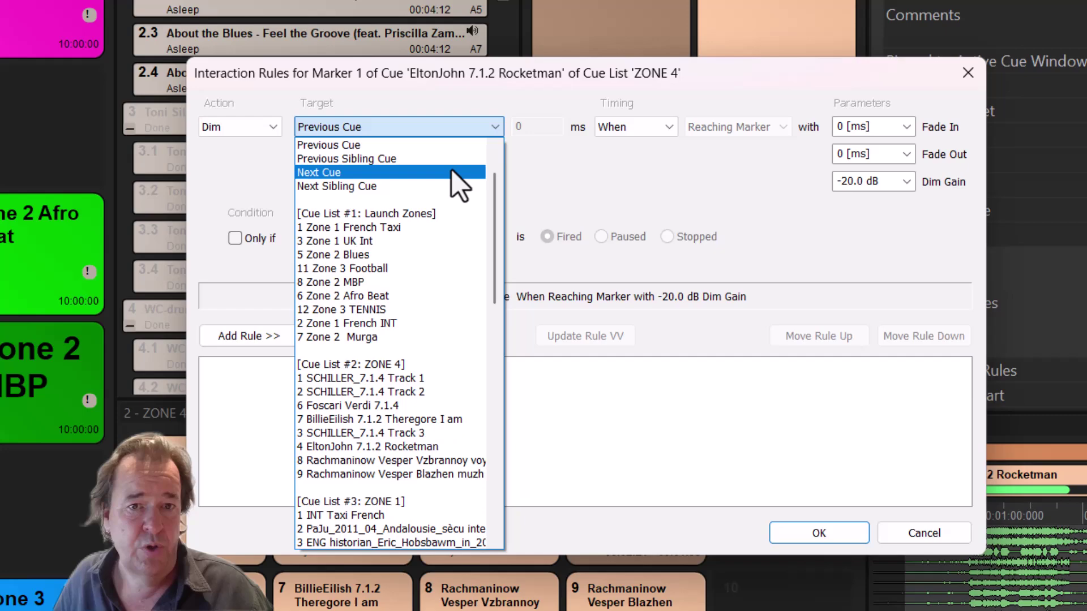
scroll(451, 171, "up", 2)
left_click(434, 179)
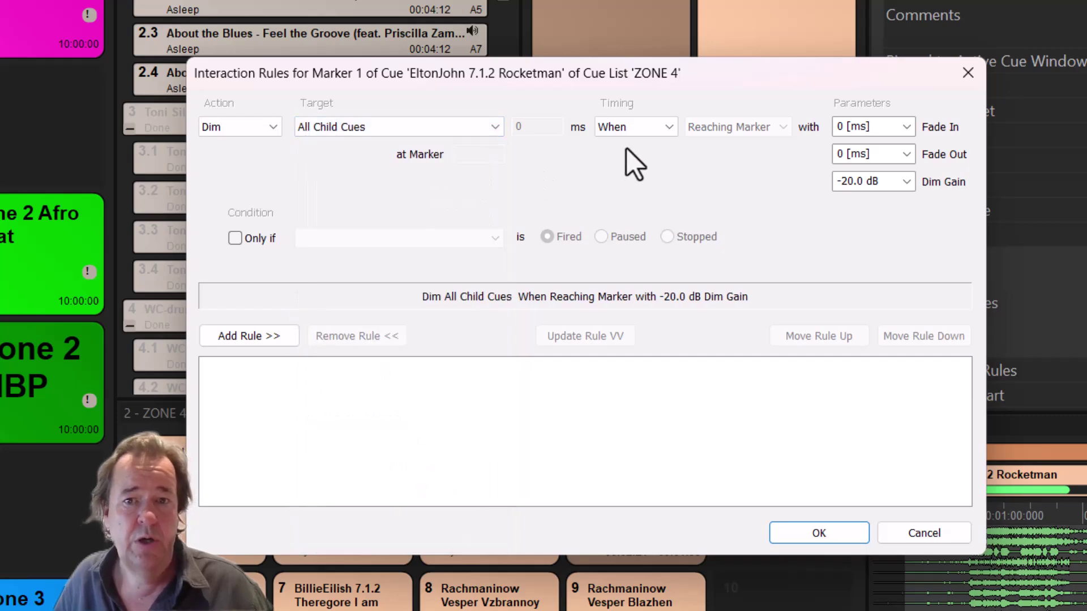
left_click(651, 128)
left_click(652, 128)
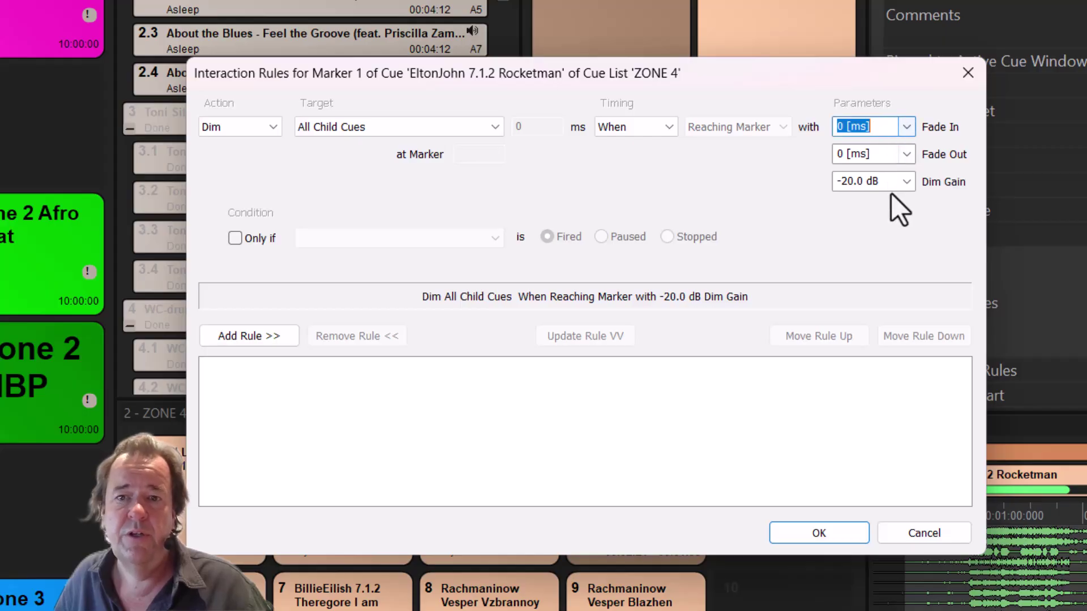
Set the dim gain to -40 dB, add the rule and confirm the dialog
left_click(906, 182)
left_click(868, 257)
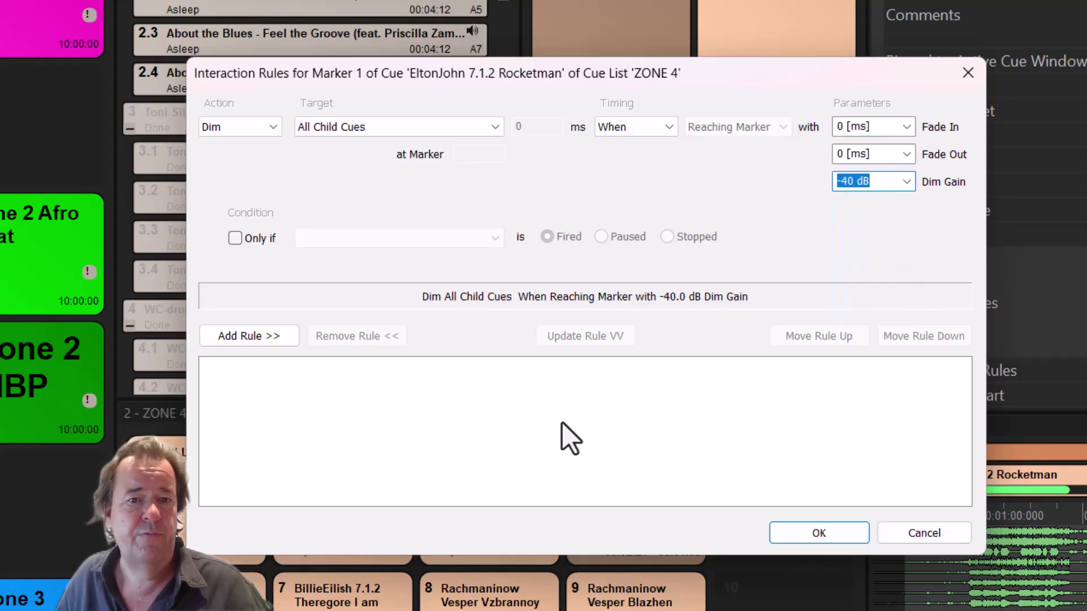
left_click(278, 335)
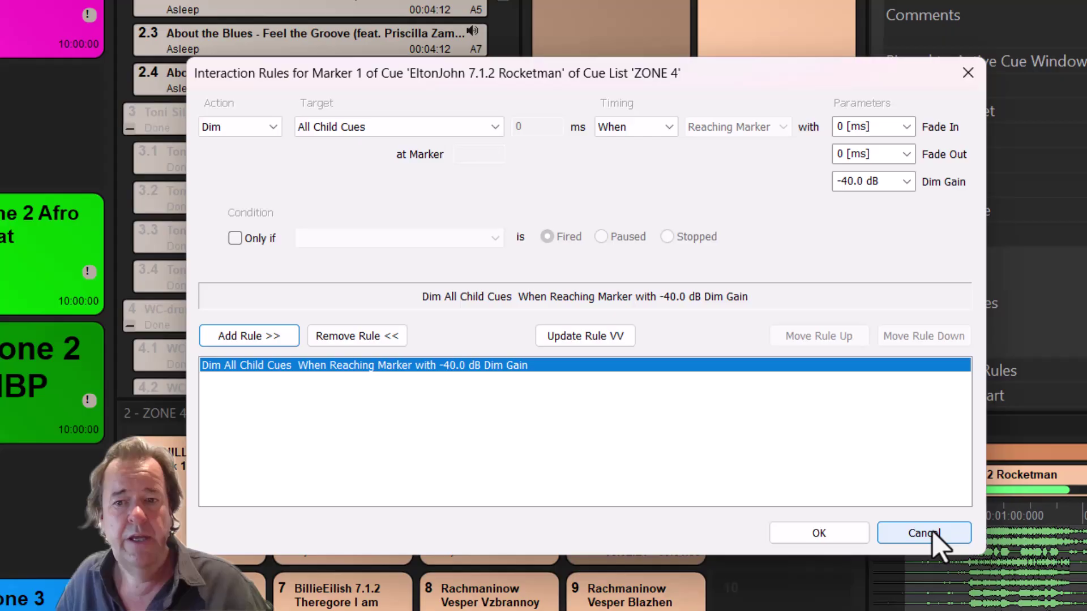
left_click(848, 533)
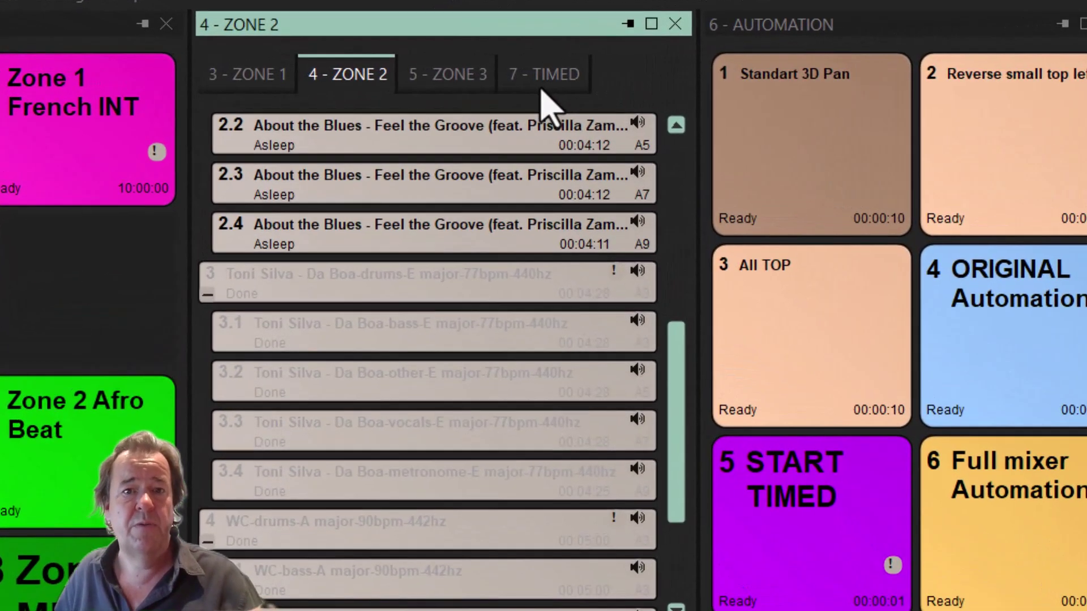
Switch to the 7 - TIMED list and fire the START TIMED cue to run it
left_click(541, 88)
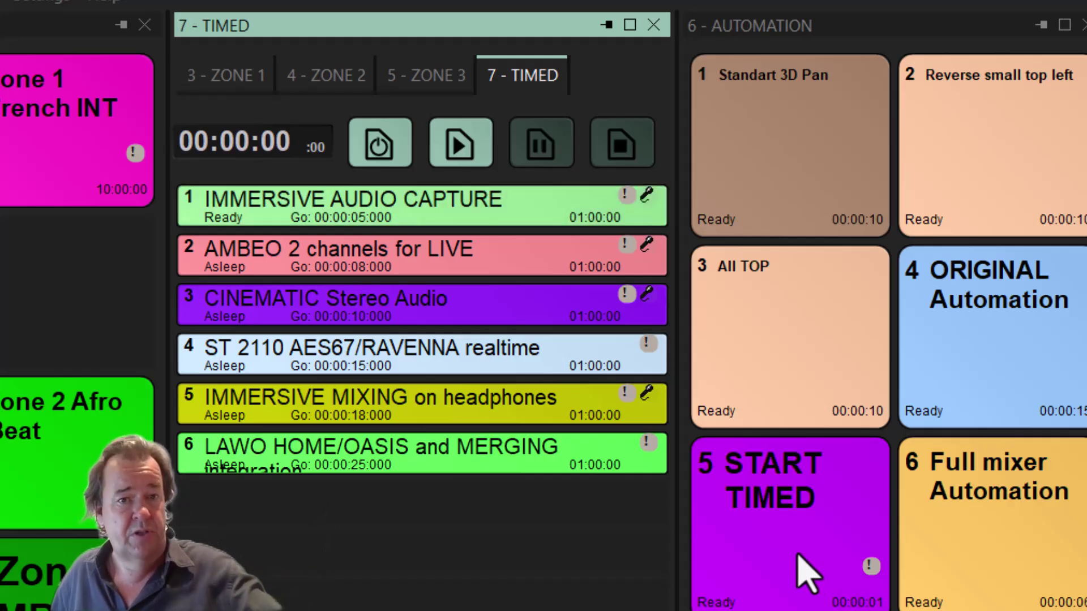
left_click(791, 573)
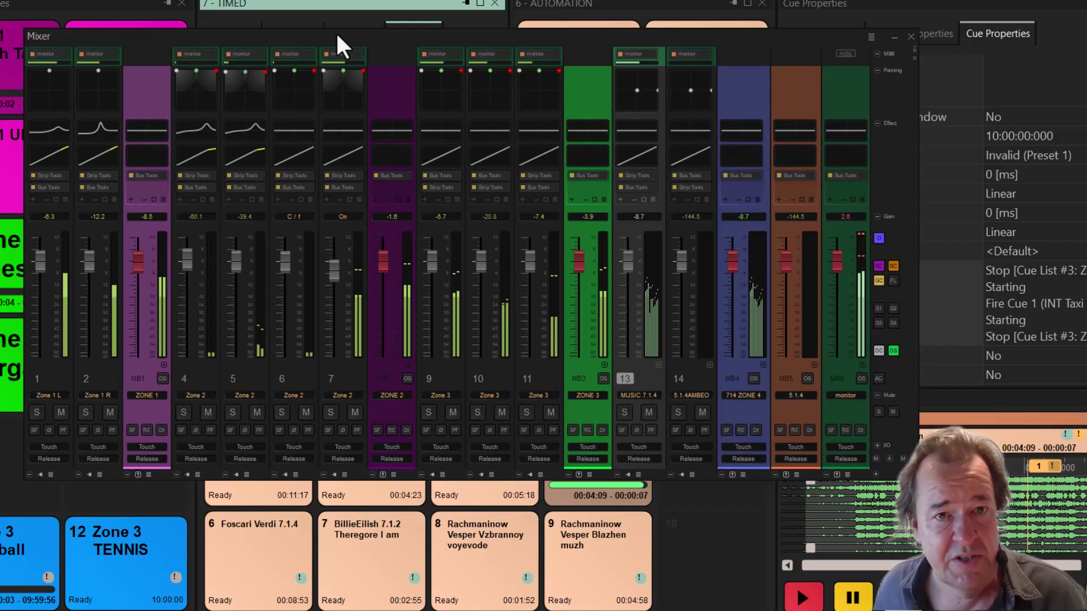
Move Bus Tools above Strip Tools on Zone 1 R, then maximise the Mixer window
left_click_drag(335, 32, 335, 83)
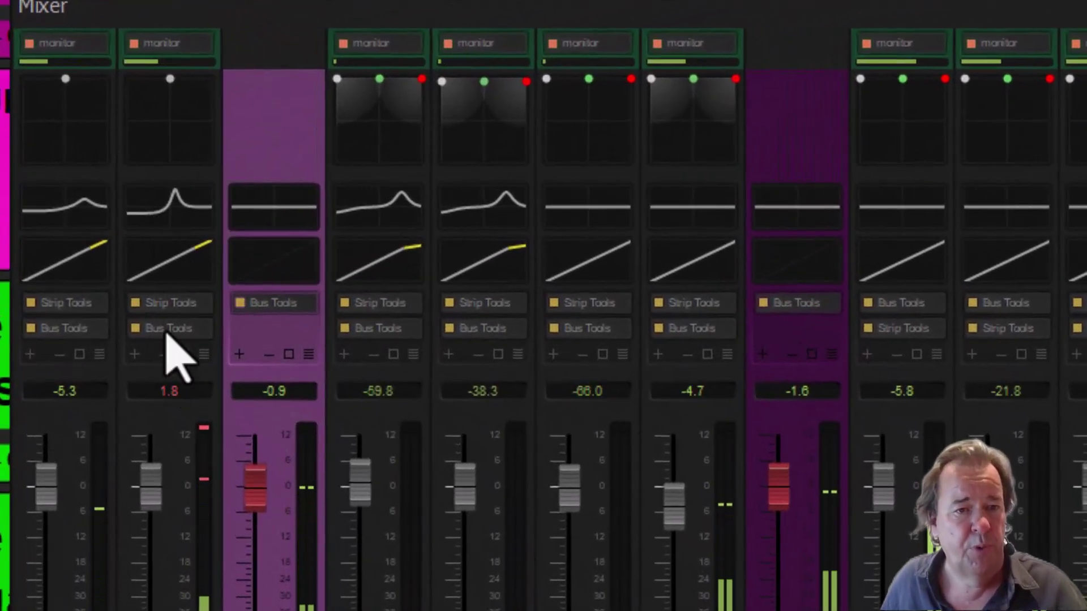
left_click_drag(166, 333, 153, 313)
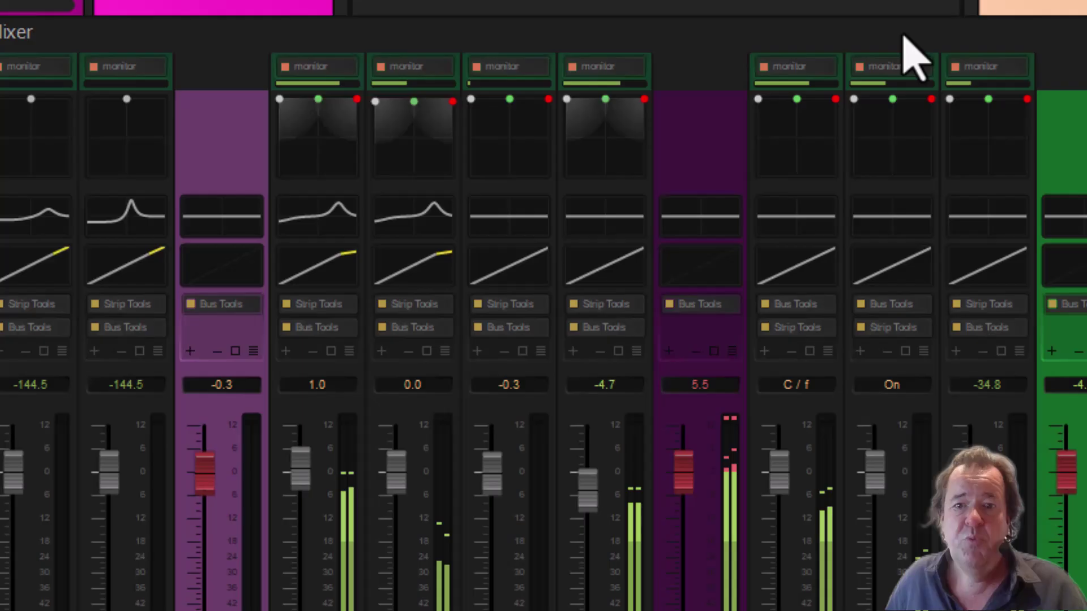
left_click(250, 593)
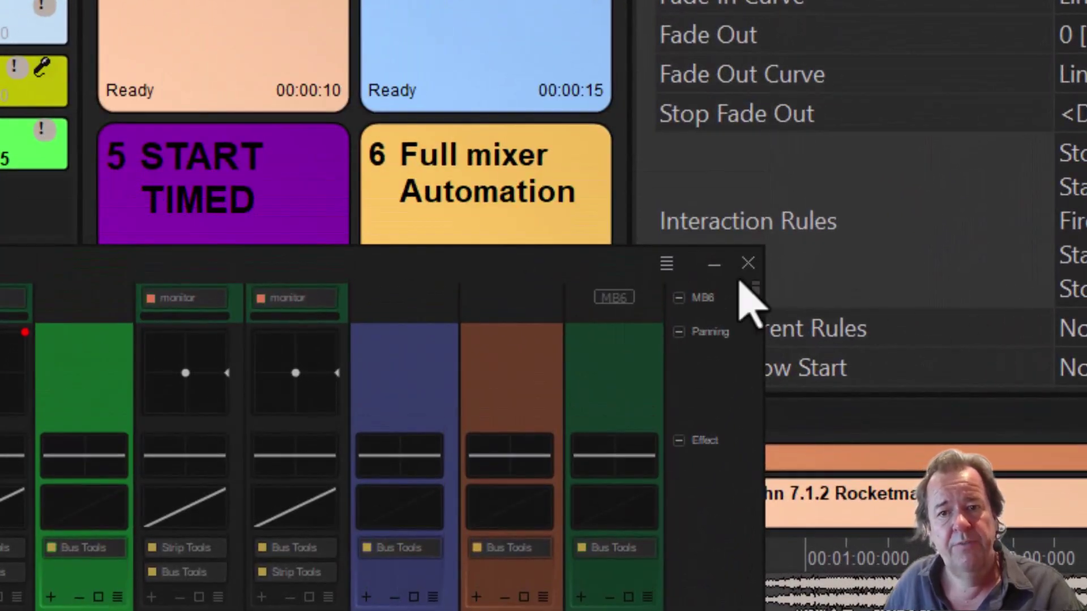
double_click(233, 267)
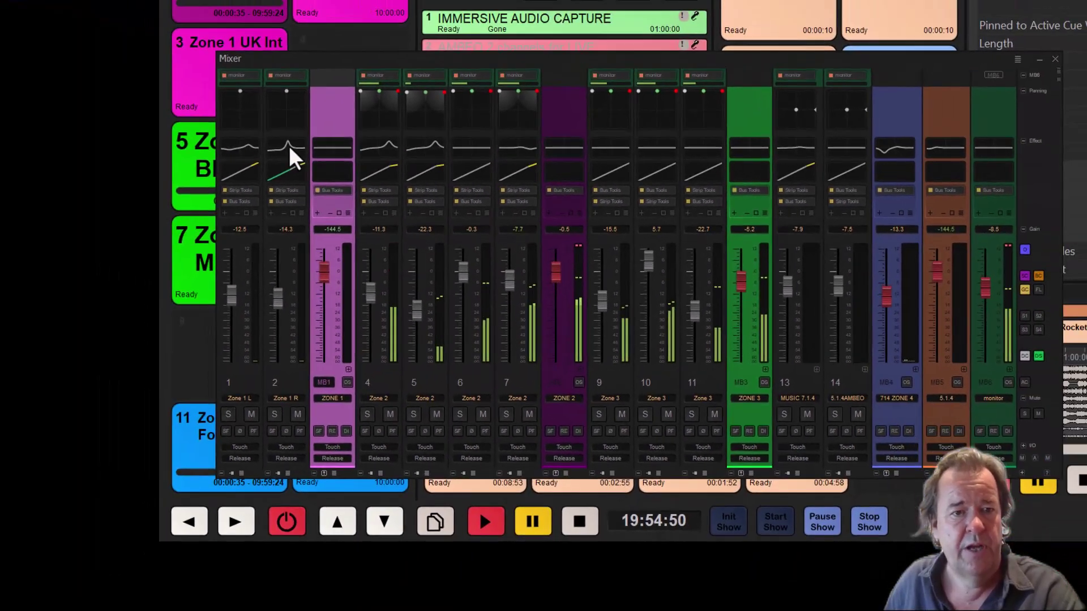
Check Zone 1 R's EQ and dynamics, then fire the ORIGINAL Automation cue
left_click(100, 123)
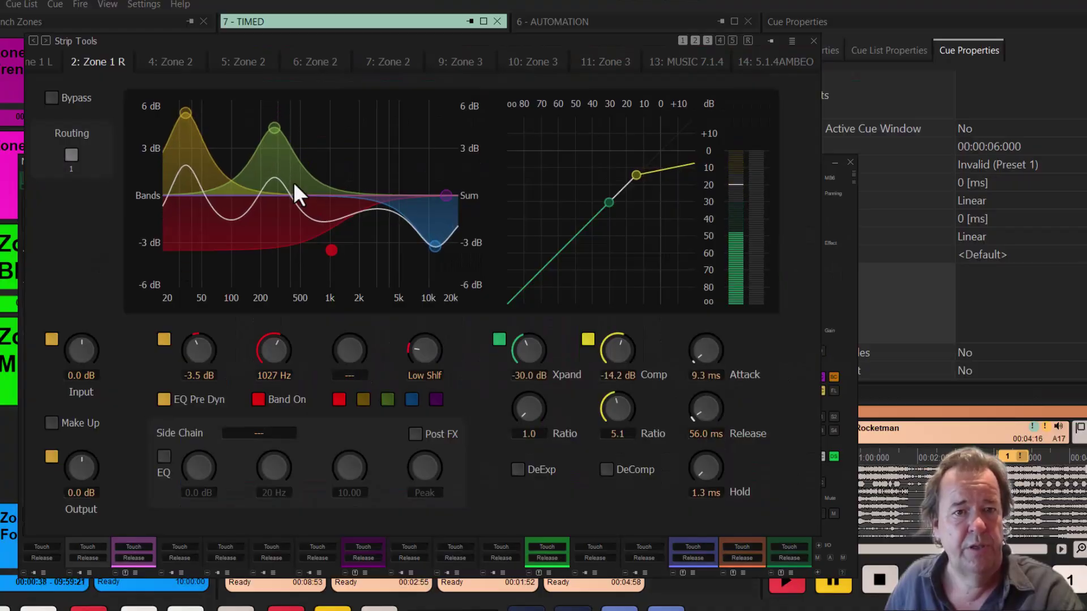
left_click(813, 41)
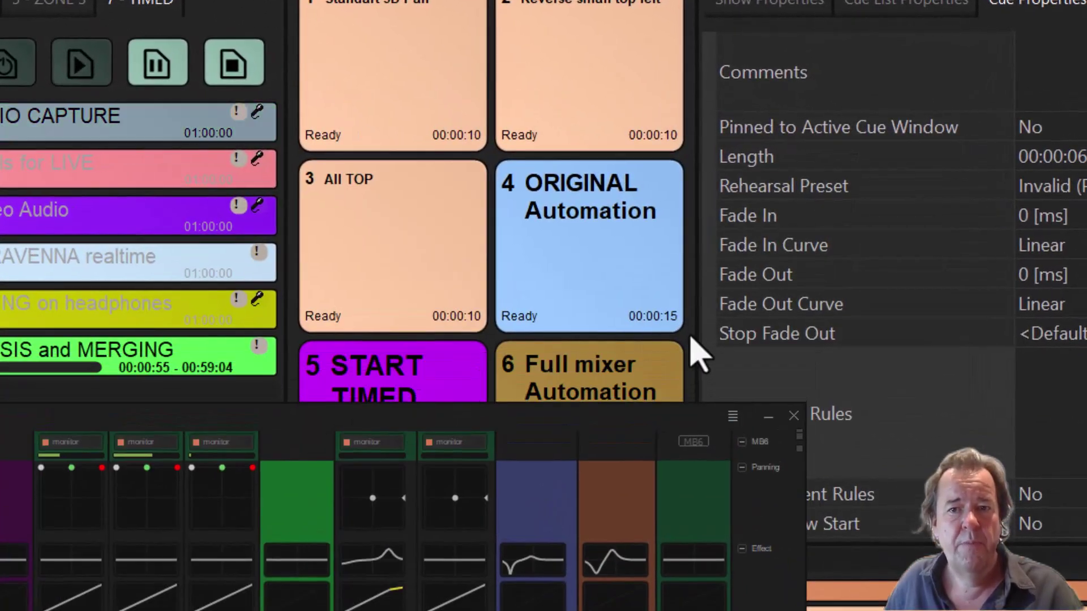
left_click(634, 292)
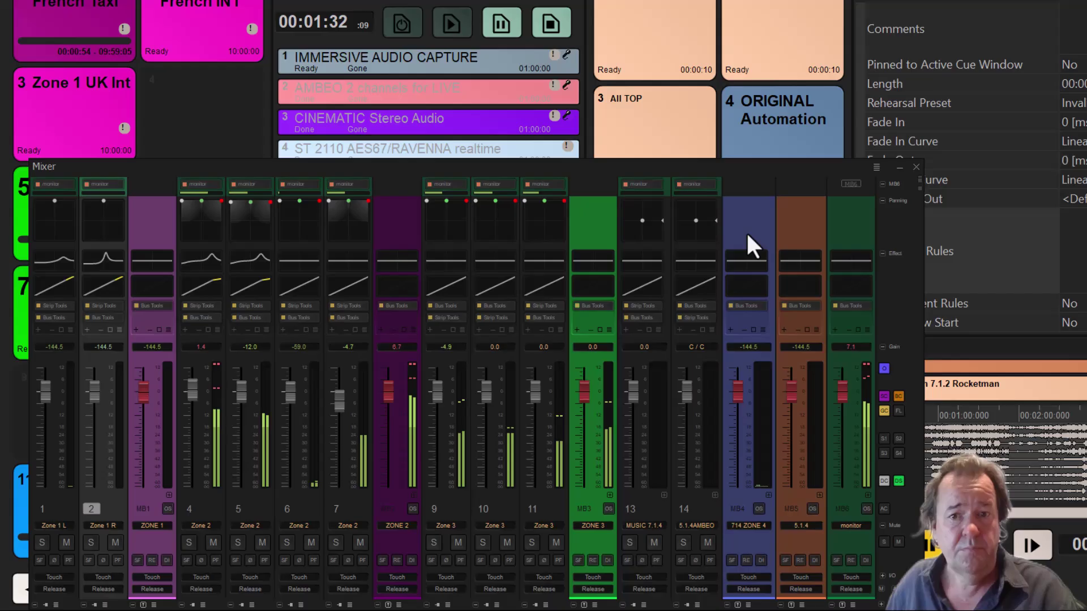
Open the surround Panning Control for the MUSIC 7.1.4 channel
left_click(636, 222)
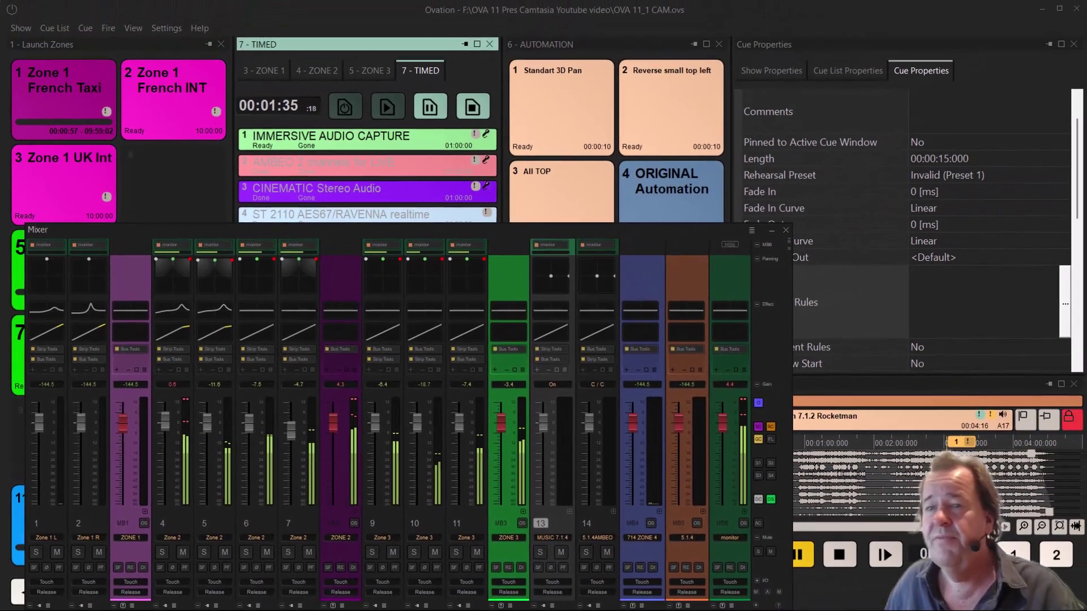
double_click(642, 220)
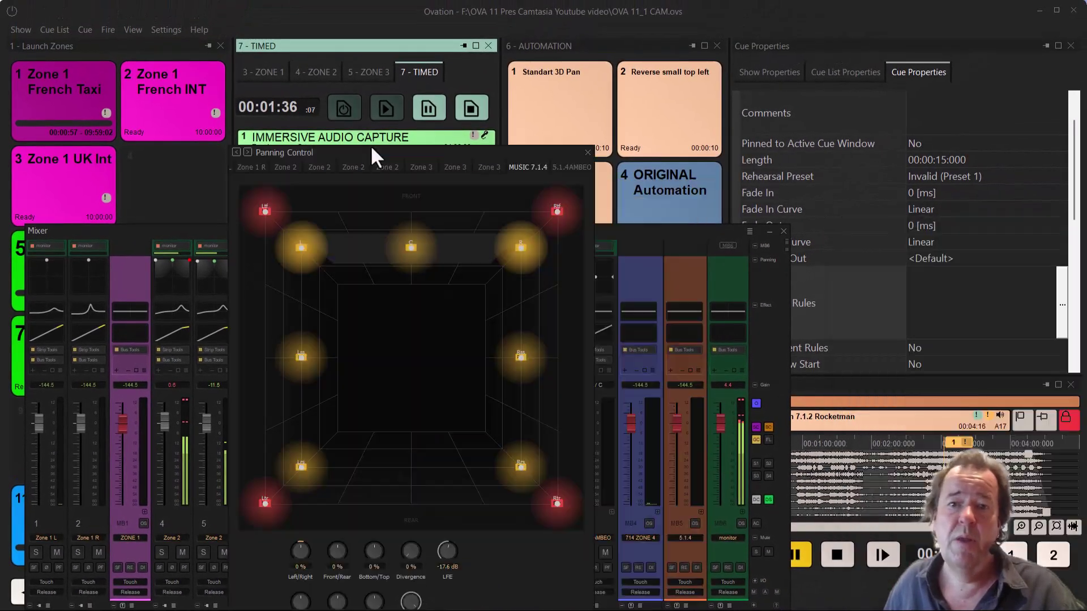
left_click_drag(431, 66, 339, 0)
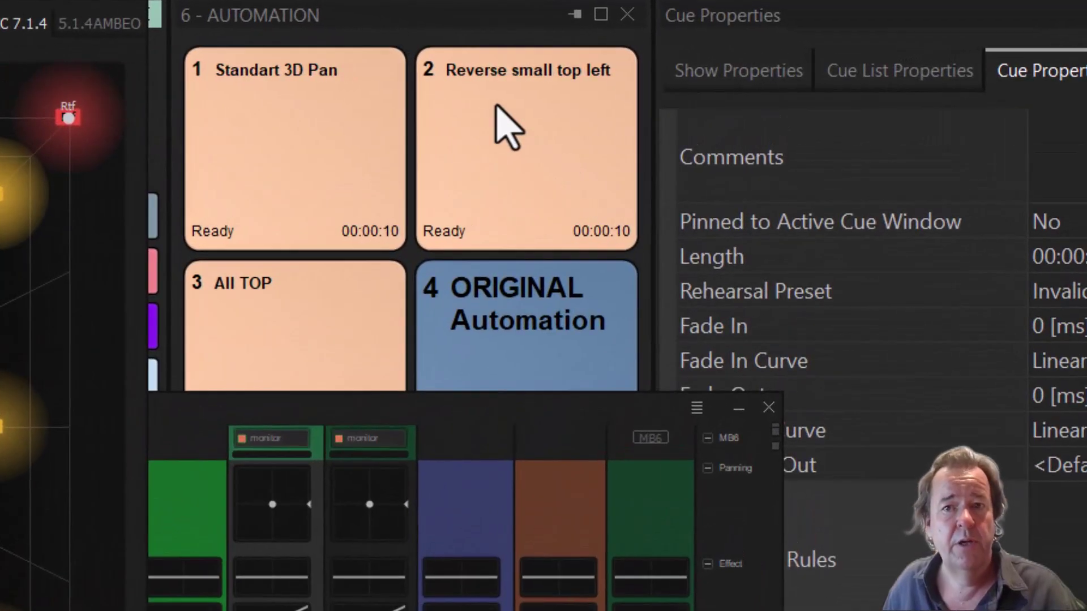
Fire the Reverse small top left, All TOP and Standart 3D Pan cues, then close the panner
left_click(657, 101)
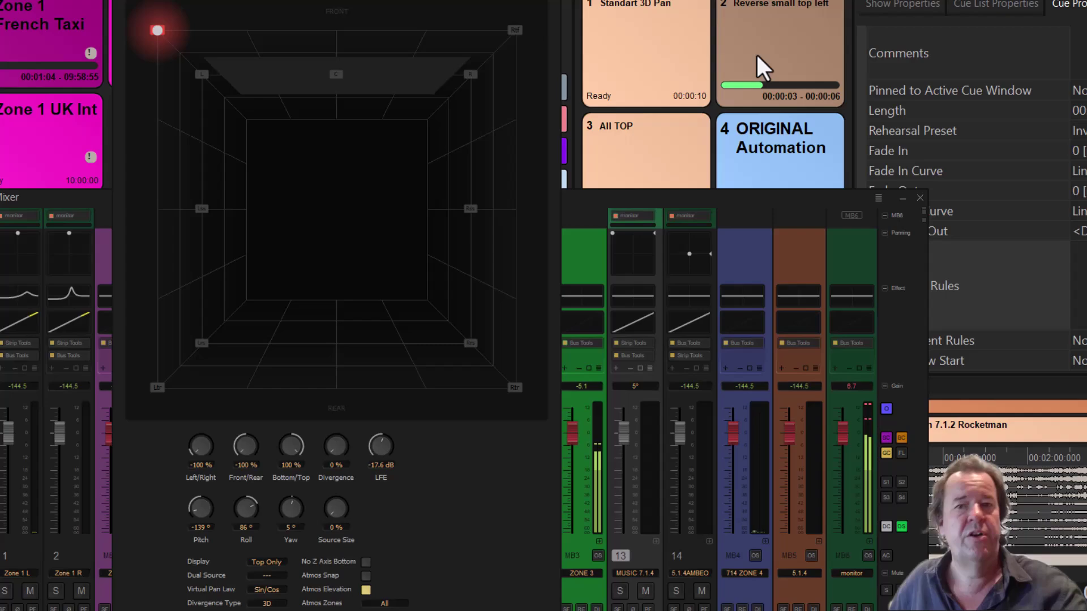
left_click(651, 151)
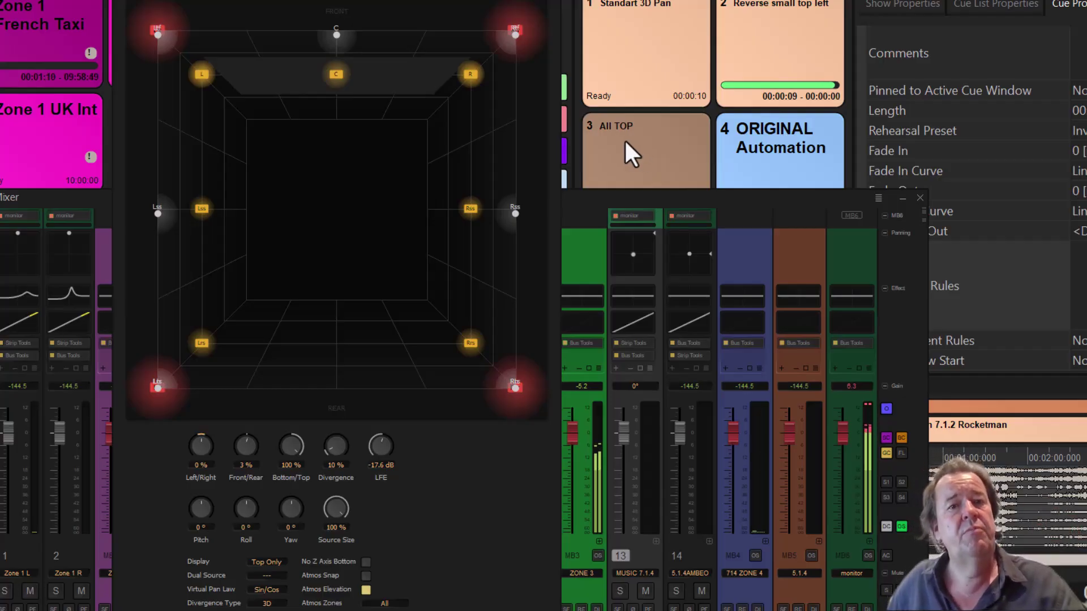
left_click(630, 62)
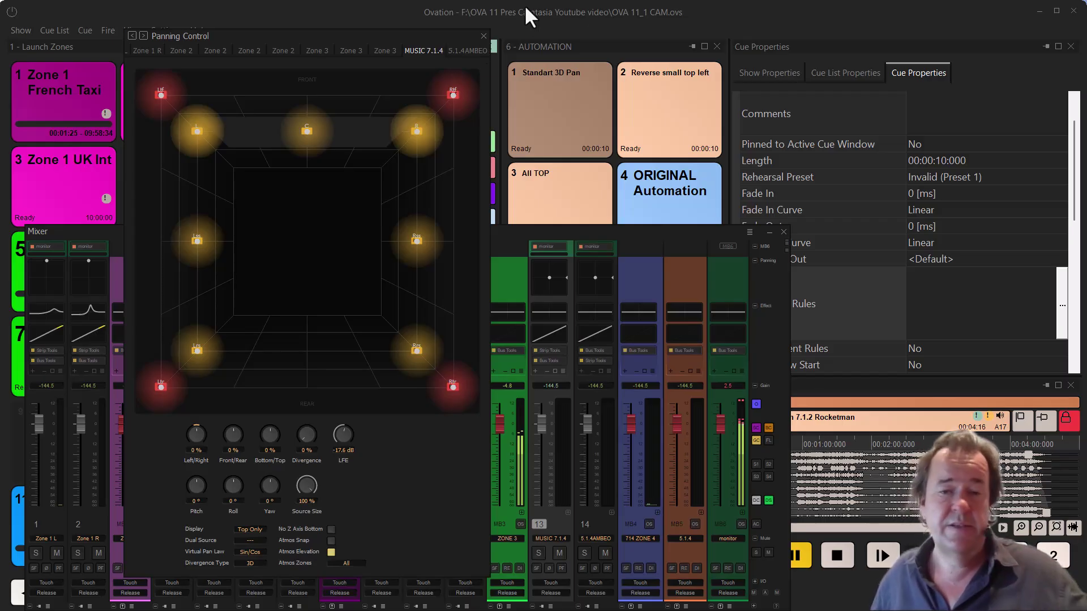
left_click(484, 36)
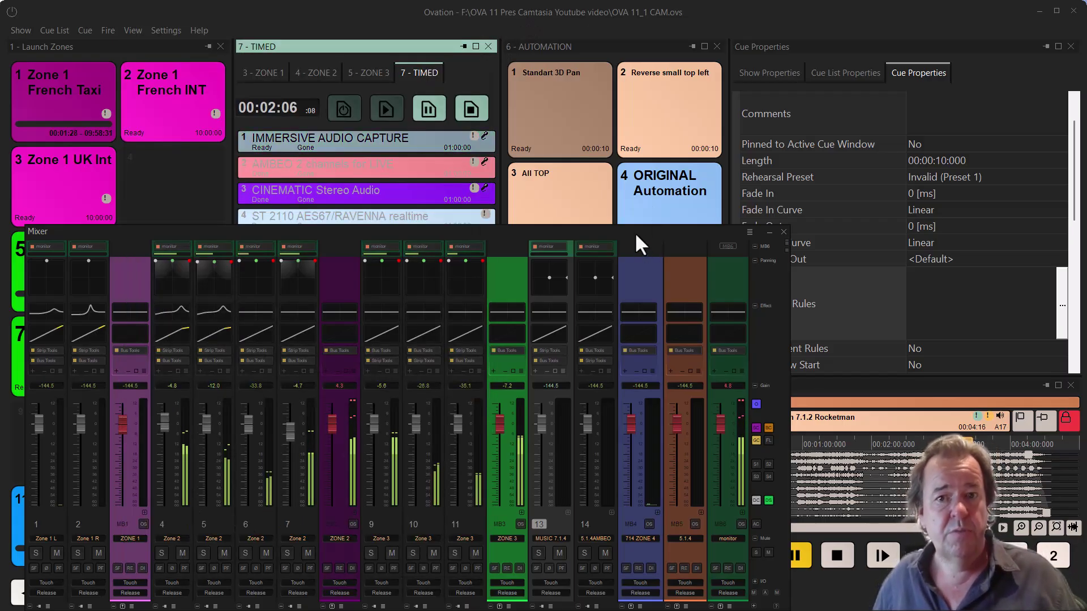
left_click_drag(635, 233, 636, 213)
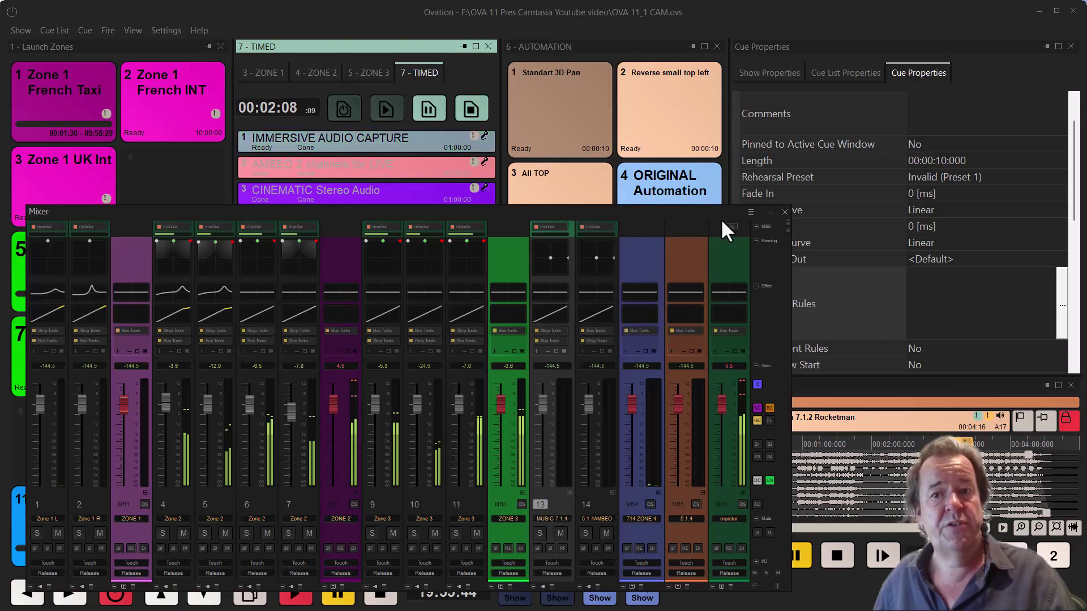
Close the Mixer and scroll through the cue's protocol settings in Cue Properties
left_click(785, 212)
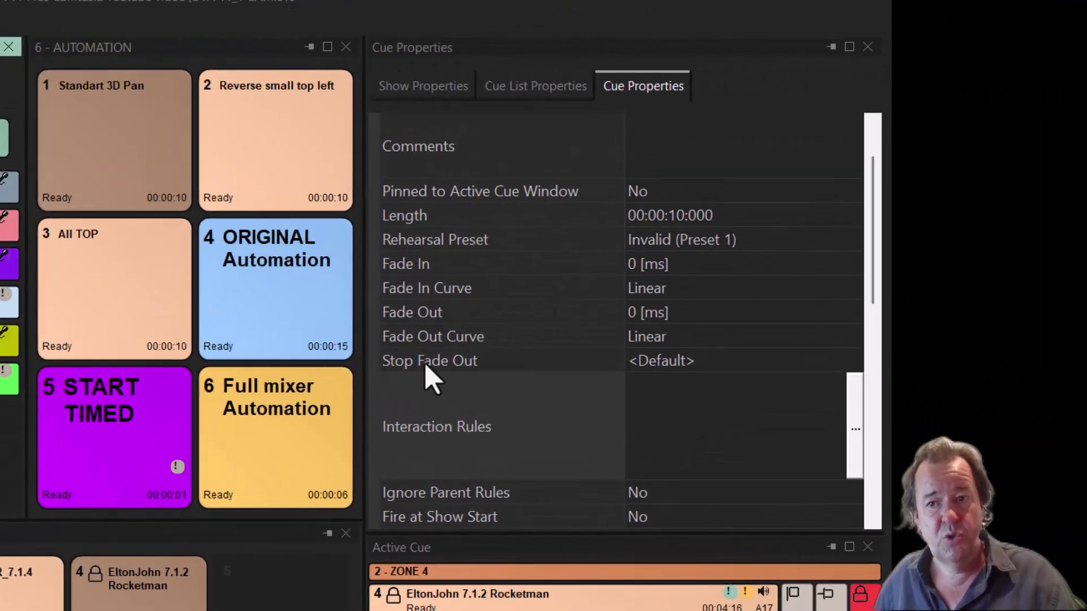
scroll(622, 464, "down", 10)
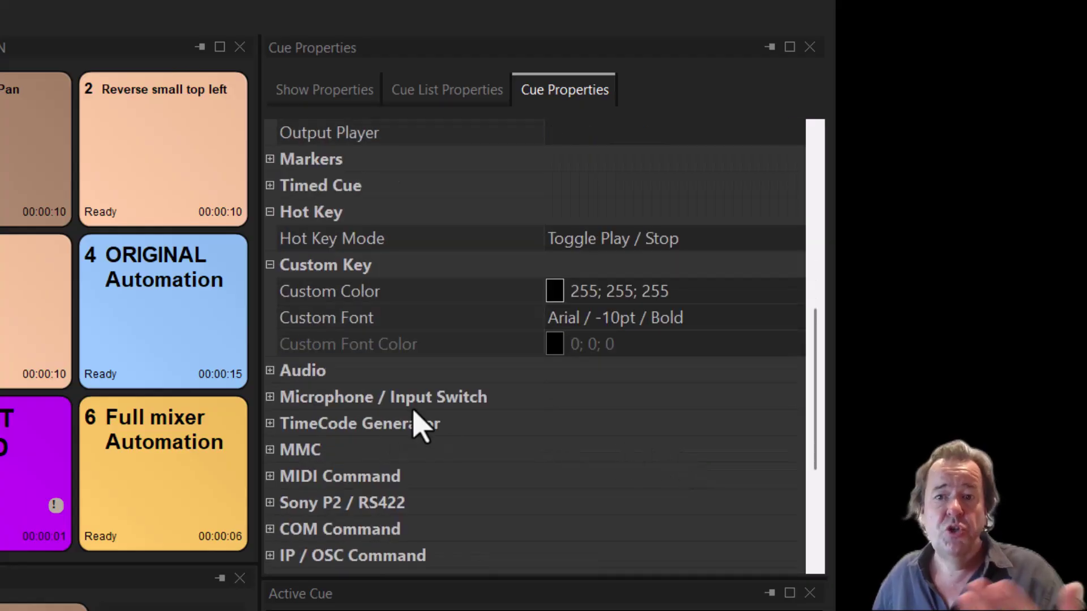
scroll(418, 425, "down", 4)
scroll(417, 424, "down", 1)
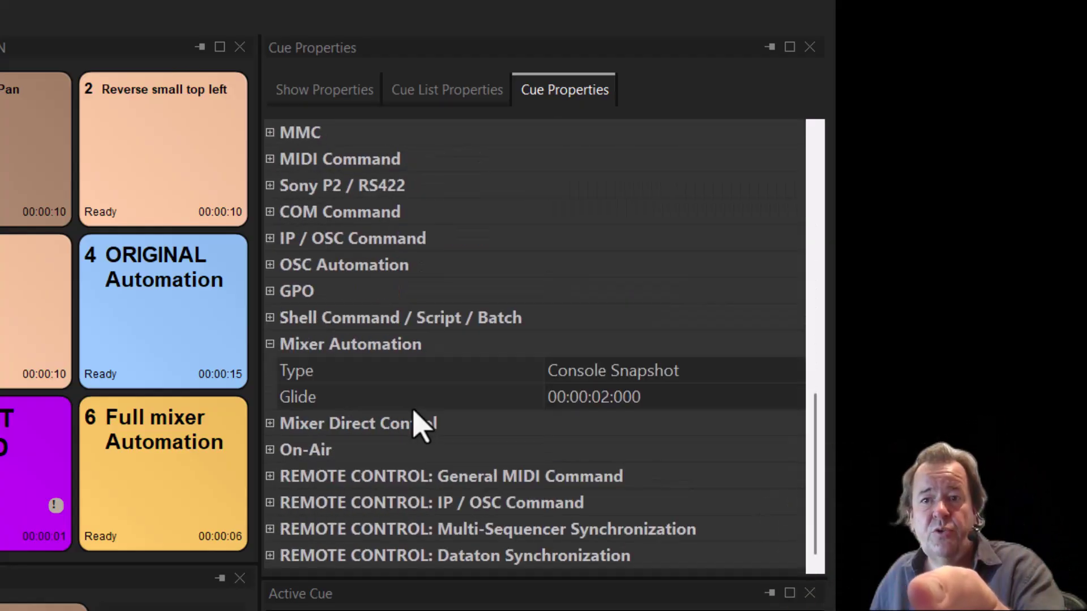
scroll(417, 425, "up", 1)
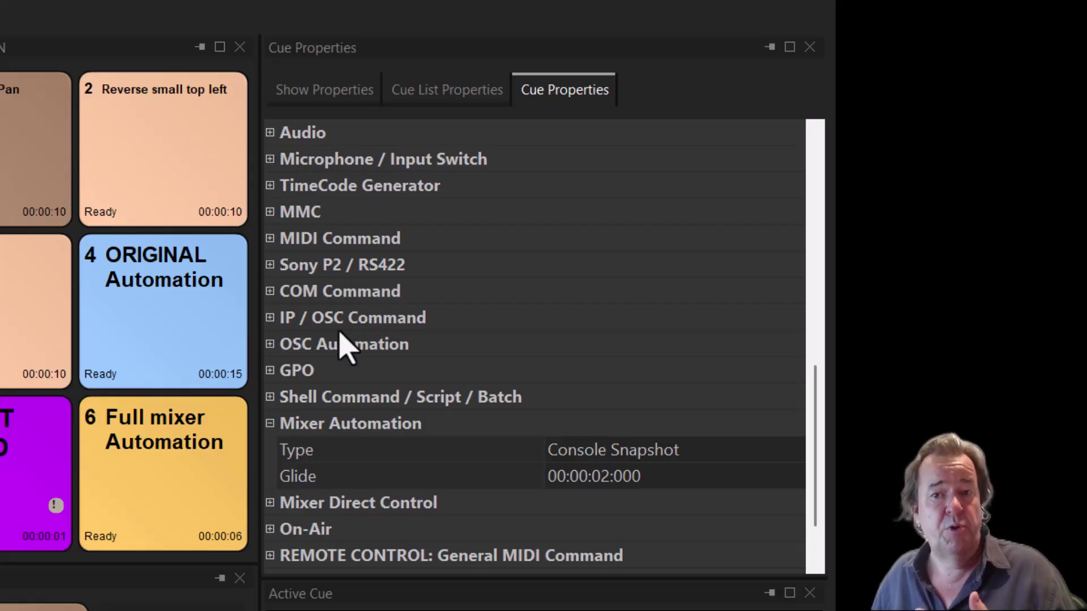
Inspect the IP / OSC Command and OSC Automation settings groups
left_click(269, 319)
left_click(269, 318)
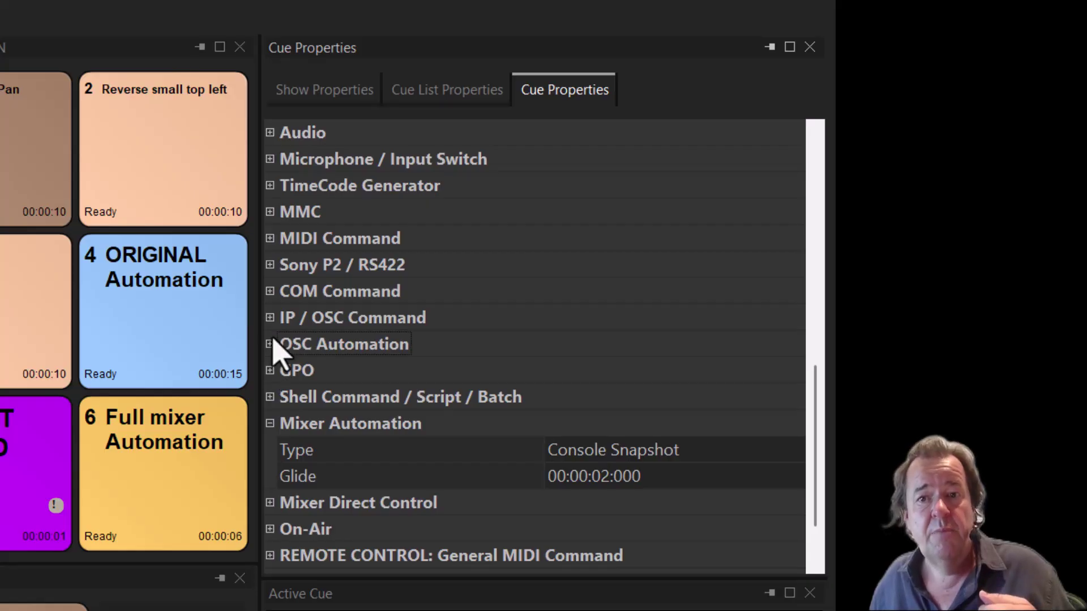
left_click(270, 344)
left_click(270, 345)
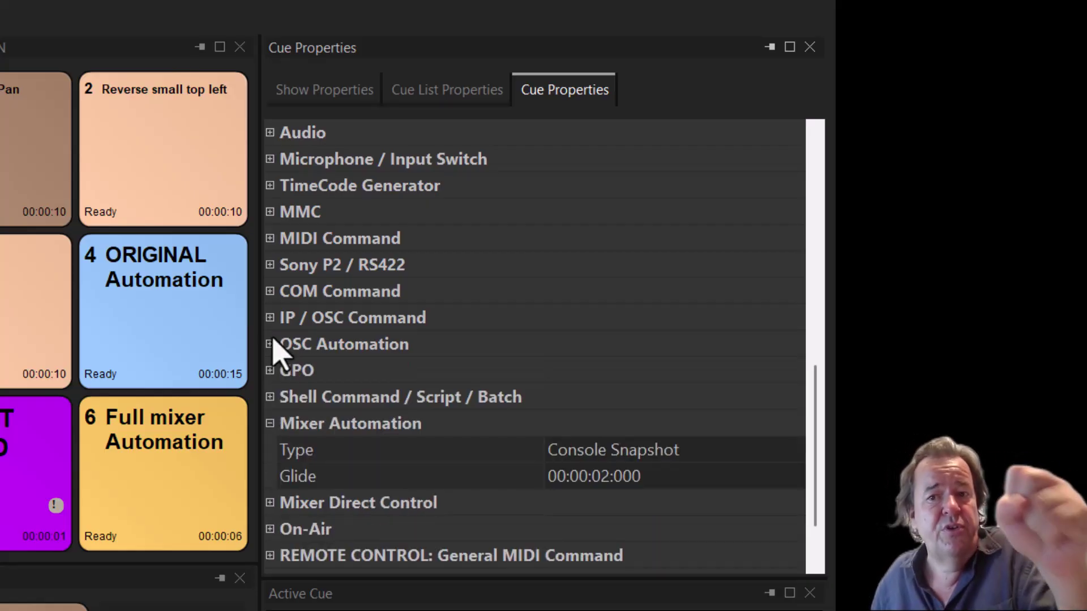
scroll(493, 453, "down", 1)
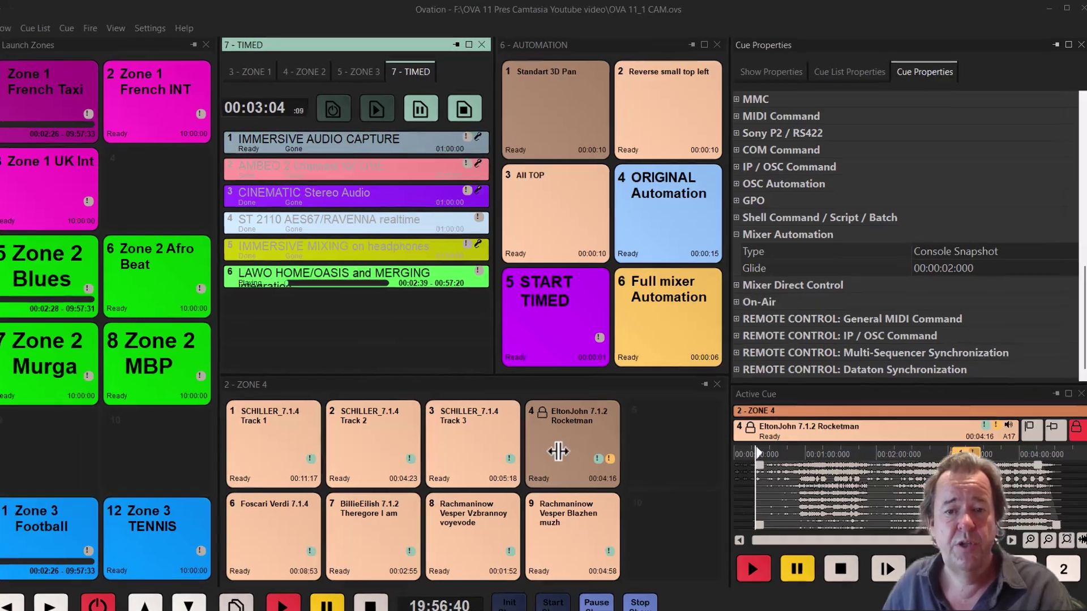
Open the EltonJohn 7.1.2 Rocketman cue in Pyramix for editing
right_click(558, 451)
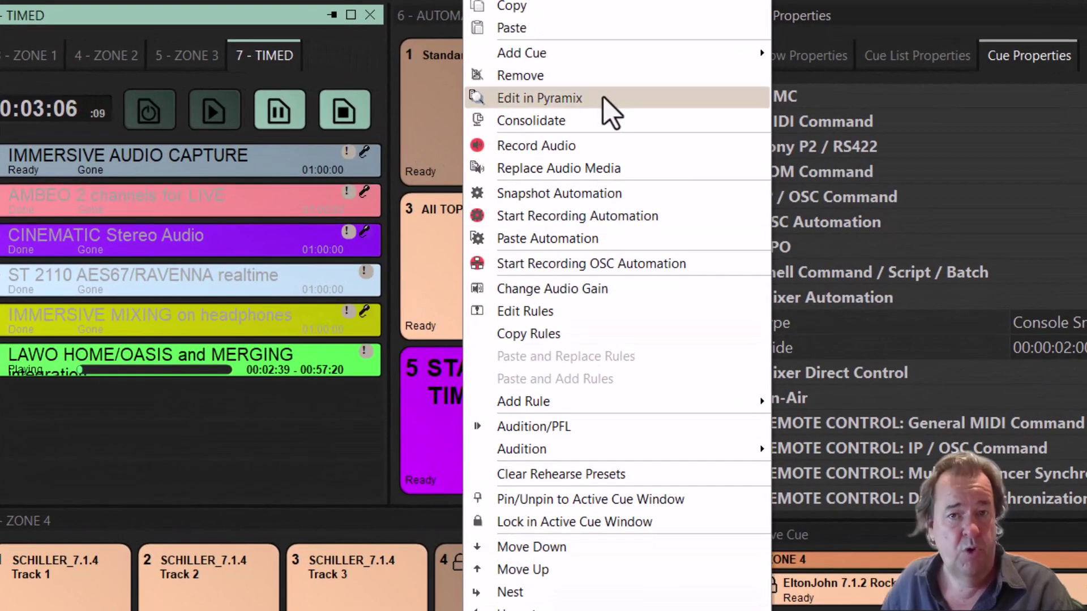
left_click(603, 99)
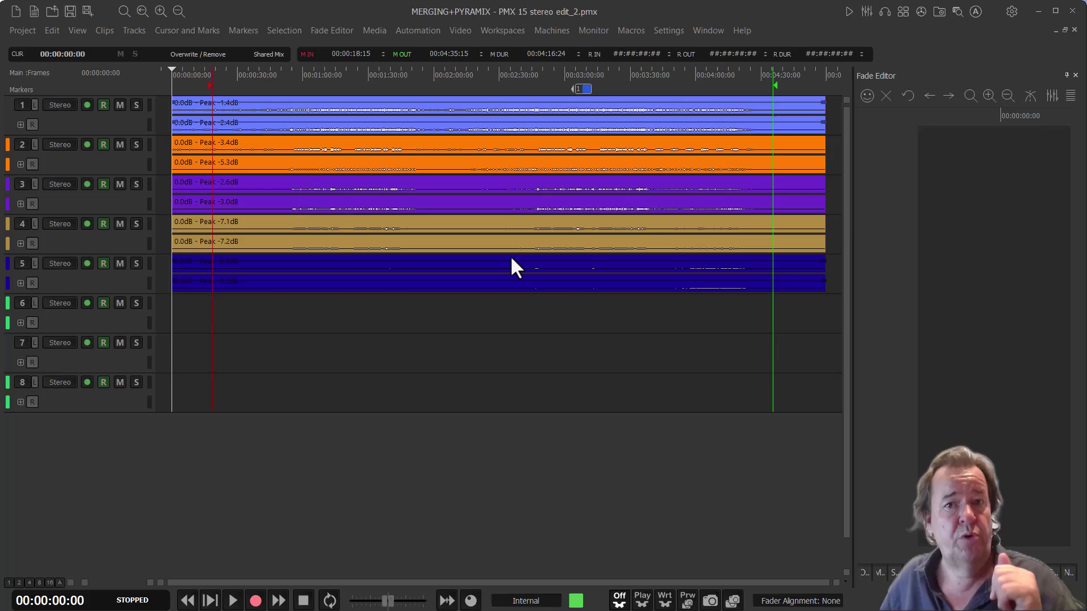
Enlarge the tracks, set mark-in to 00:00:10:01 and move marker 1 slightly earlier
left_click(56, 584)
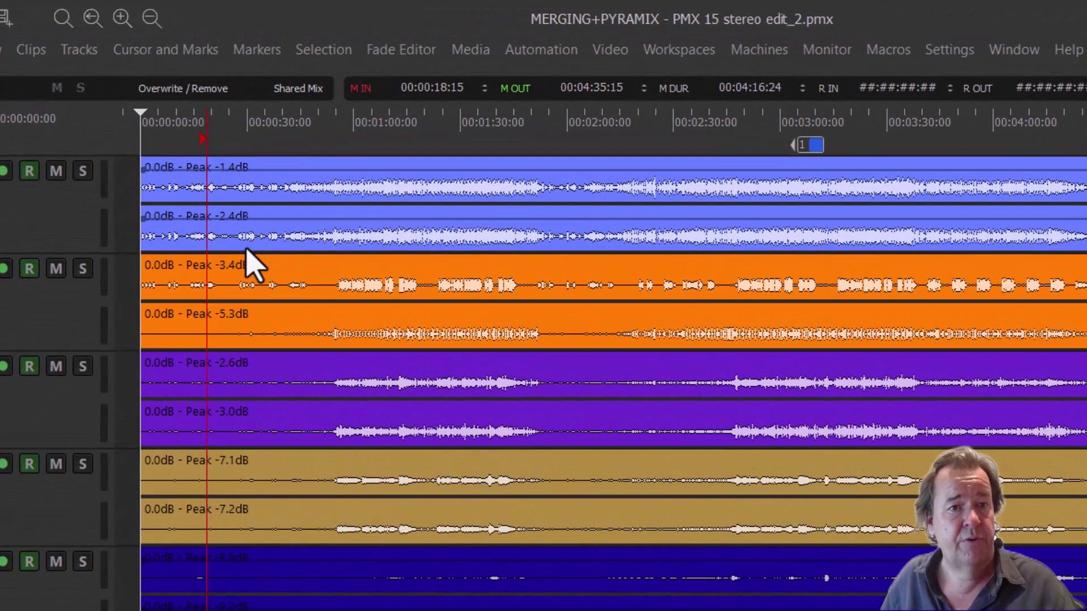
mouse_move(206, 145)
left_mouse_down()
mouse_move(152, 122)
mouse_move(231, 138)
mouse_move(176, 135)
mouse_move(186, 136)
left_mouse_up()
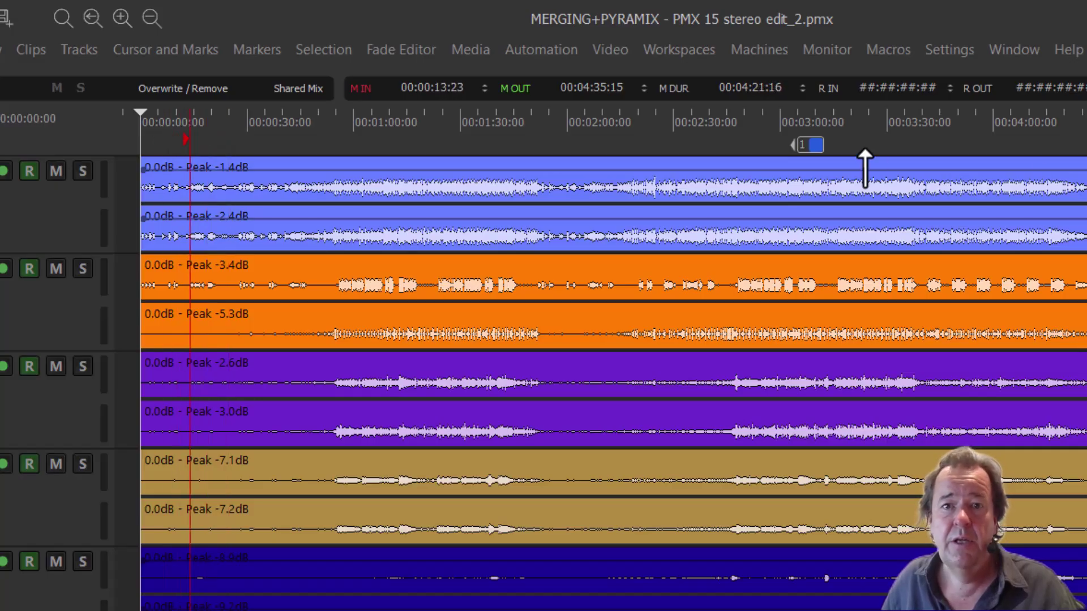
left_click_drag(815, 143, 813, 146)
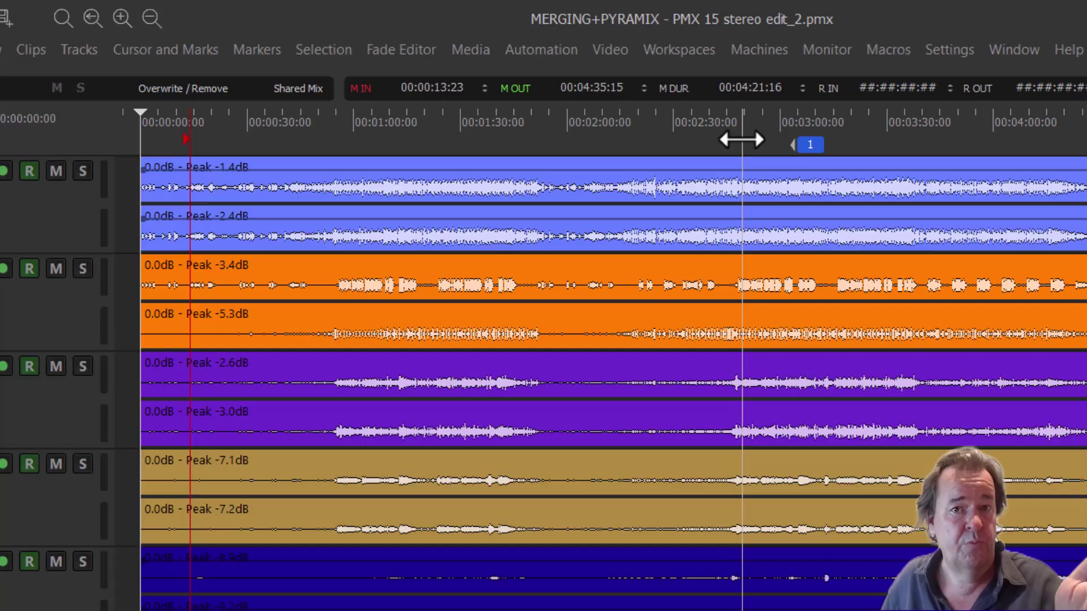
left_click(743, 140)
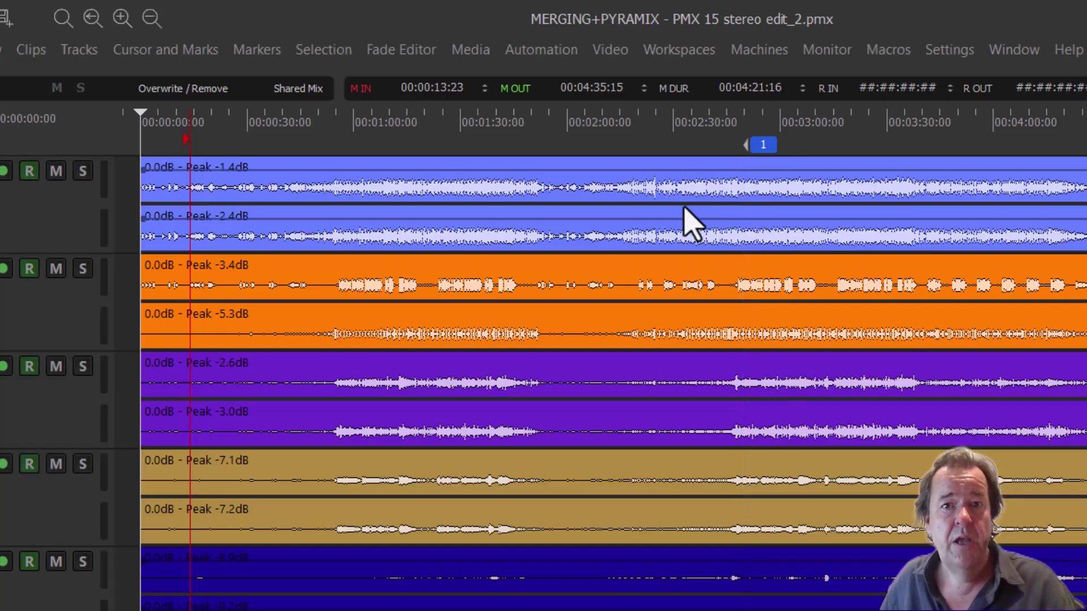
Cut 02:28:12–03:05:15 from all tracks with crossfaded joins, and copy the orange clip to track 6
left_click_drag(669, 196, 799, 485)
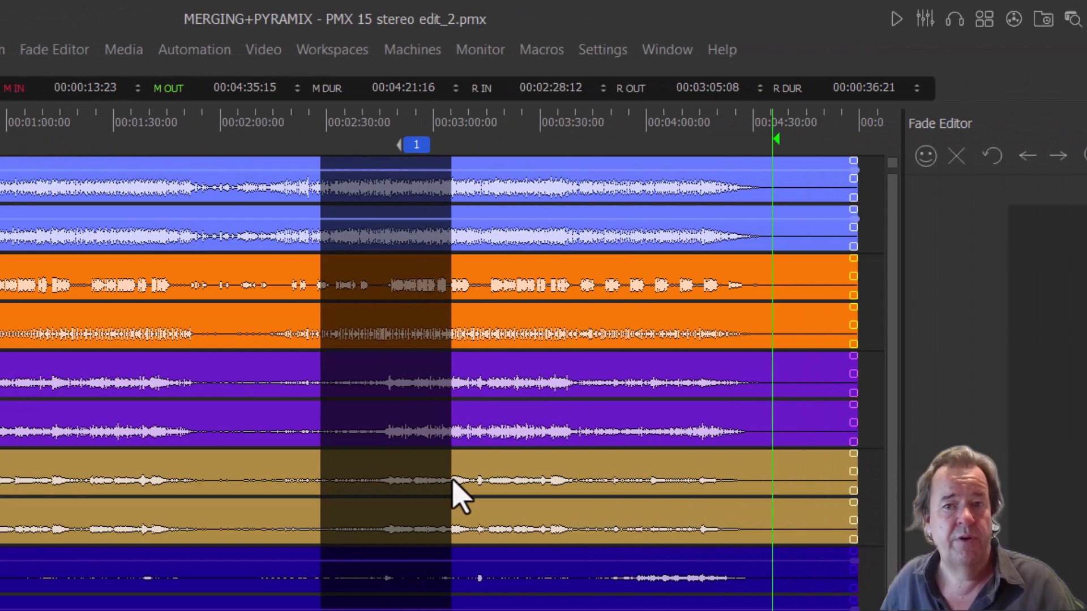
key("Delete")
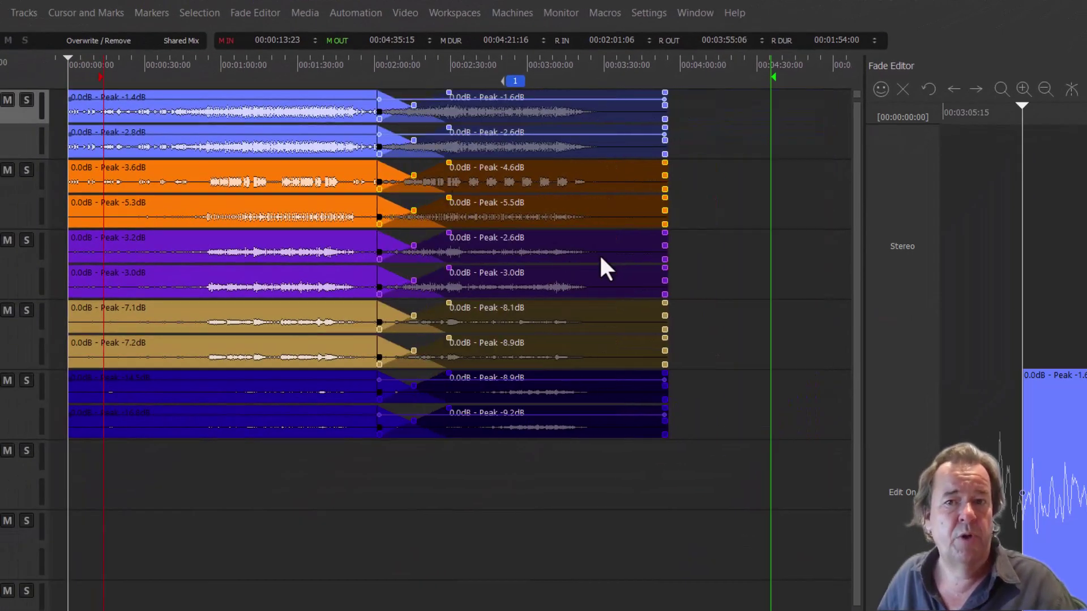
left_click(531, 214)
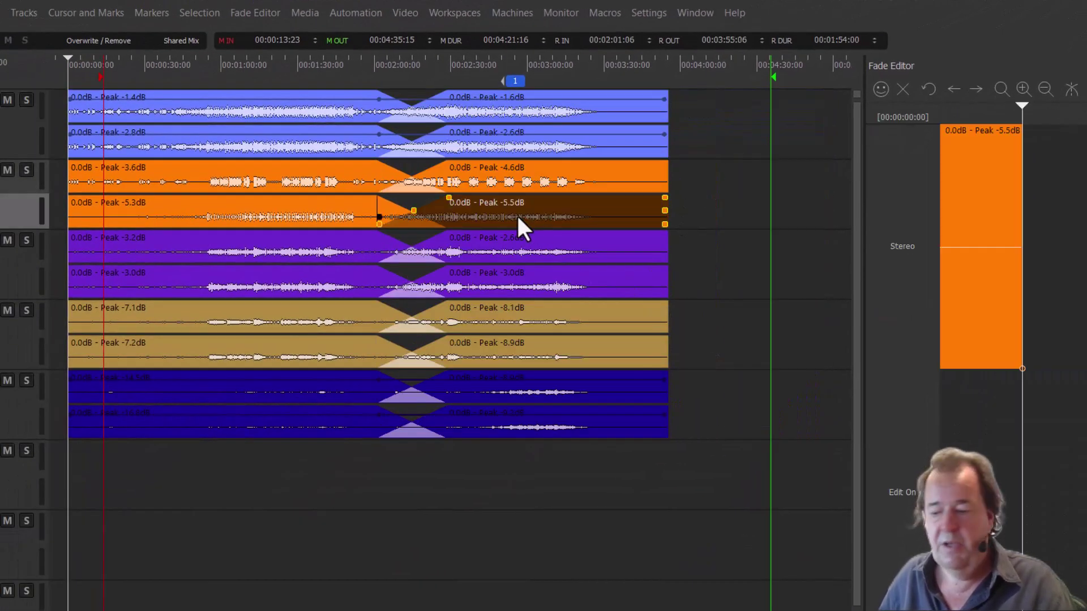
left_click_drag(517, 217, 449, 538)
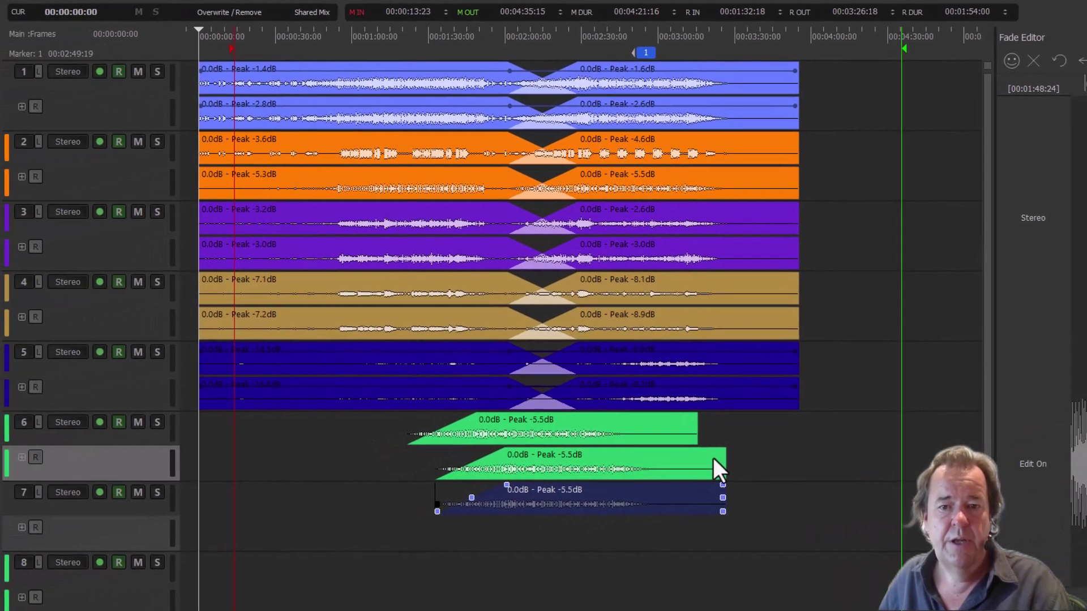
Revert the green clip trim and draw a freehand volume envelope dipping to about -5 dB on track 3's clip
left_click_drag(713, 462, 674, 461)
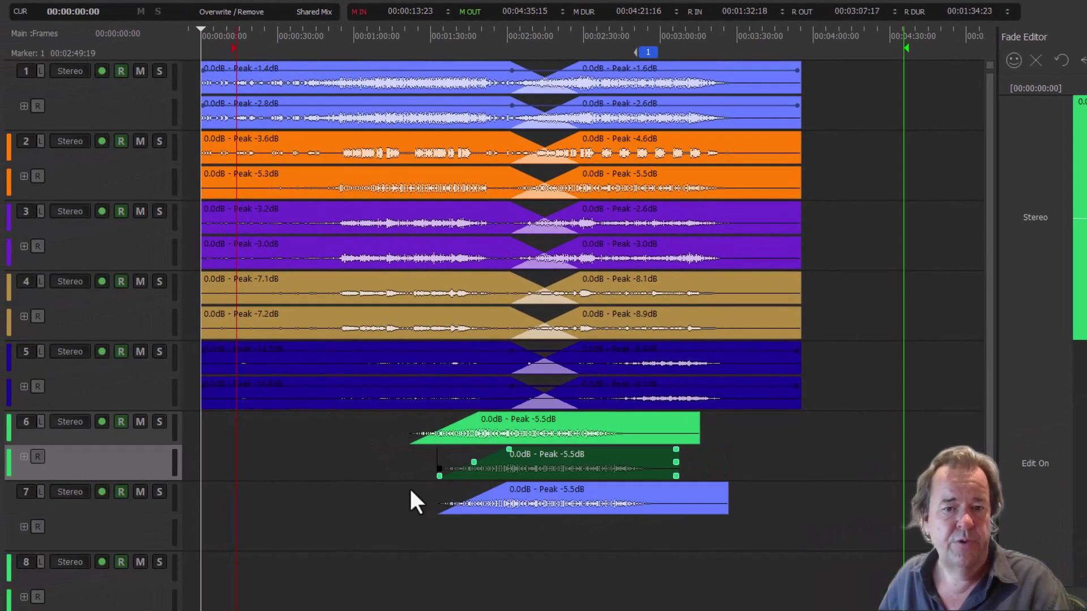
key("ctrl+z")
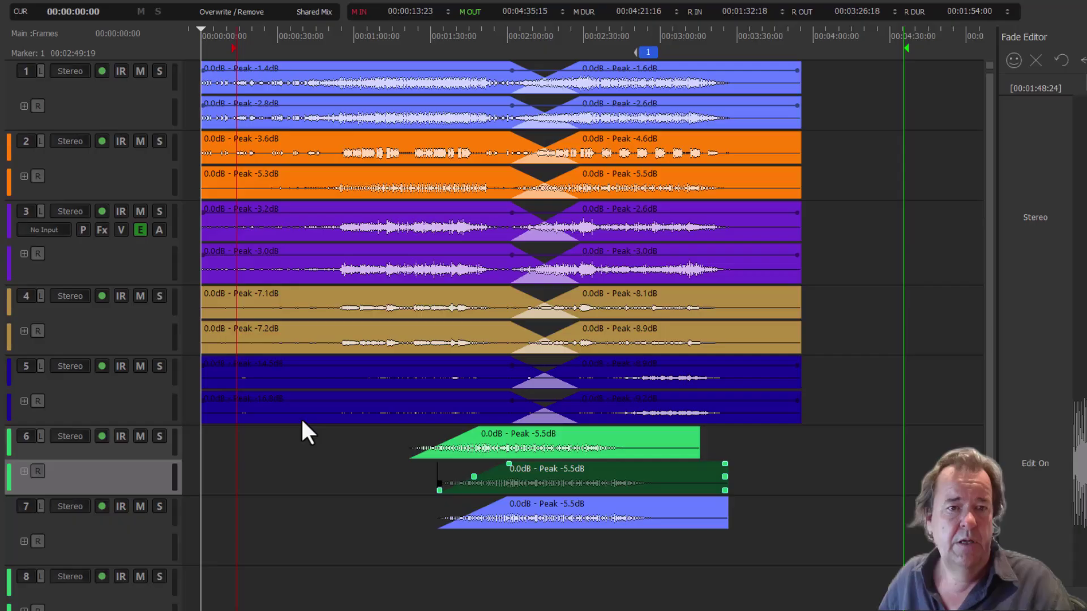
left_click(338, 234)
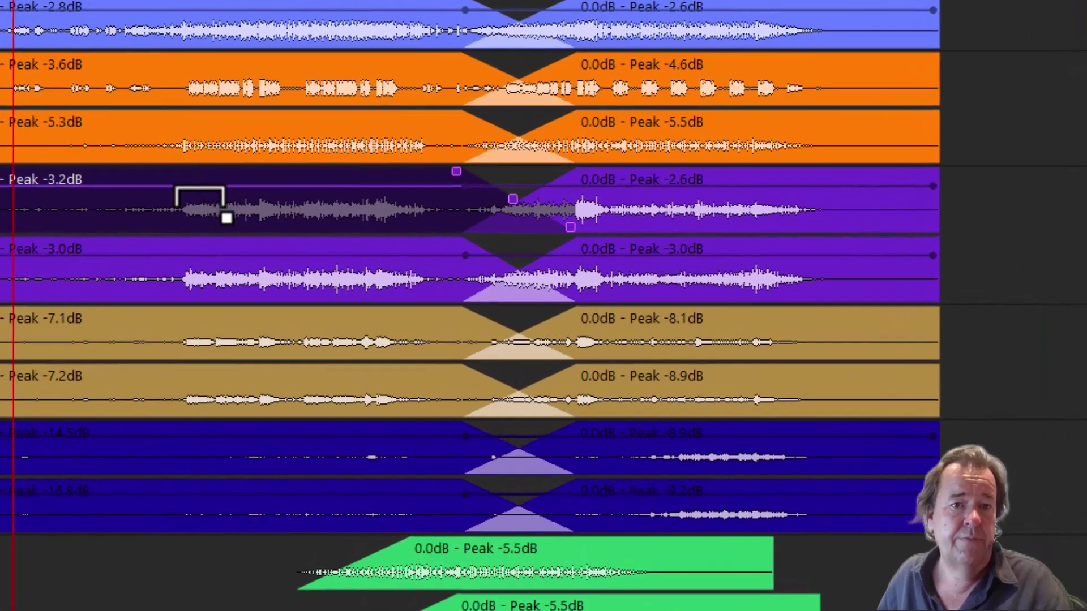
left_click(349, 213)
mouse_move(198, 188)
left_mouse_down()
mouse_move(327, 206)
mouse_move(374, 204)
mouse_move(365, 196)
left_mouse_up()
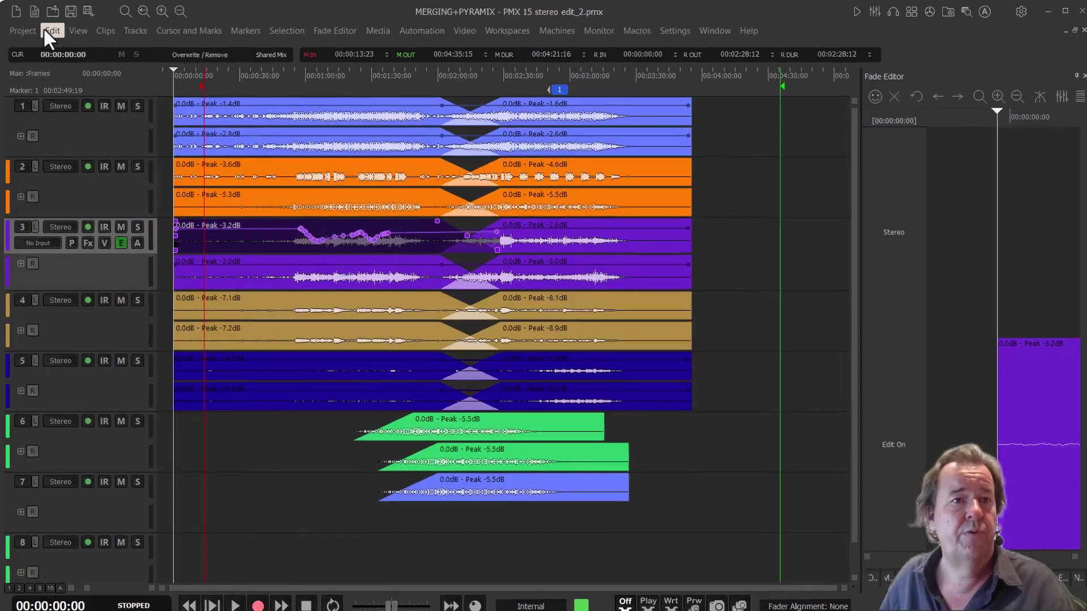
left_click(33, 31)
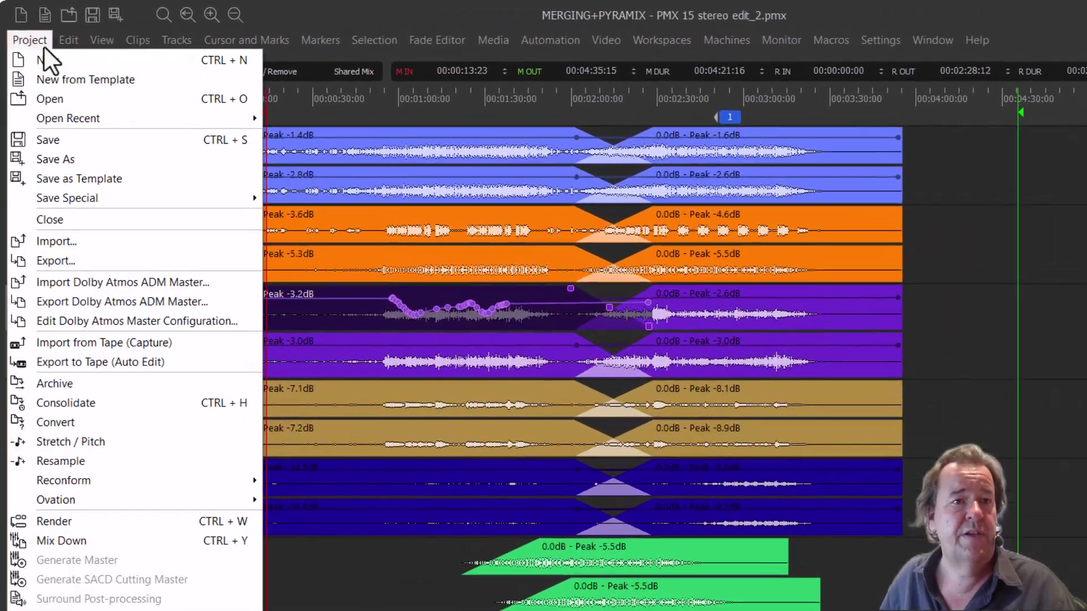
Publish the edited project to Ovation as the new 'EltonJohn 7.1.2 Rocketman - New' cue
mouse_move(78, 384)
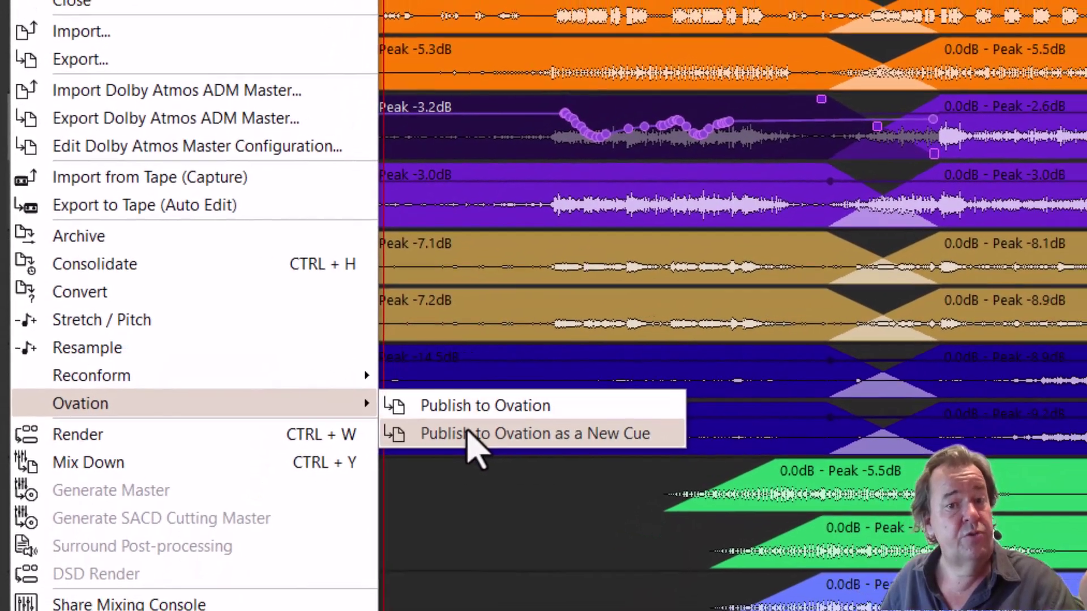
left_click(486, 438)
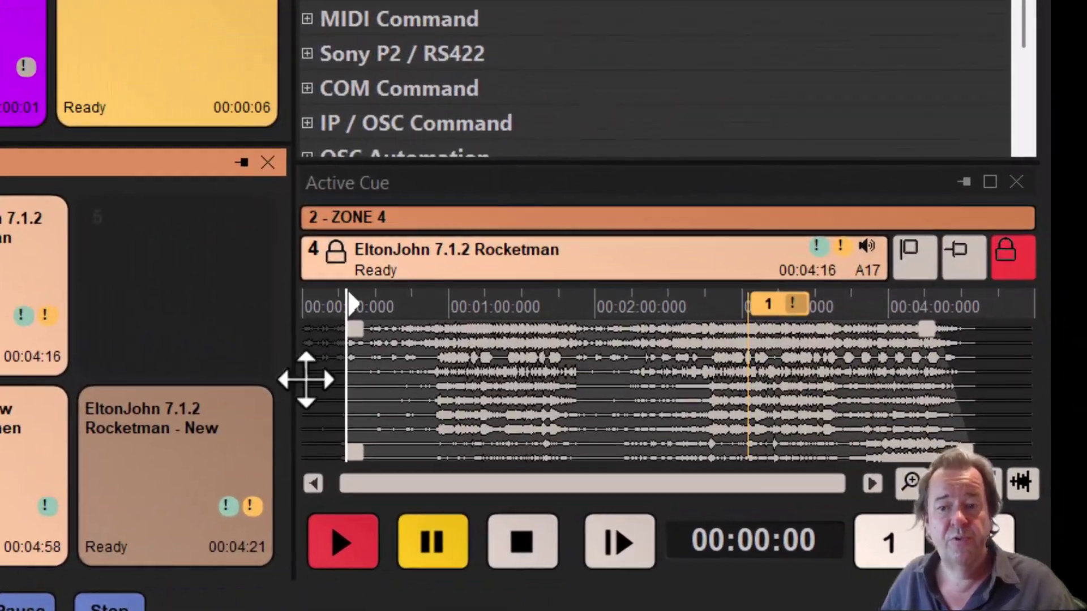
Zoom the Active Cue waveform to inspect the new Rocketman cue
scroll(873, 425, "down", 3)
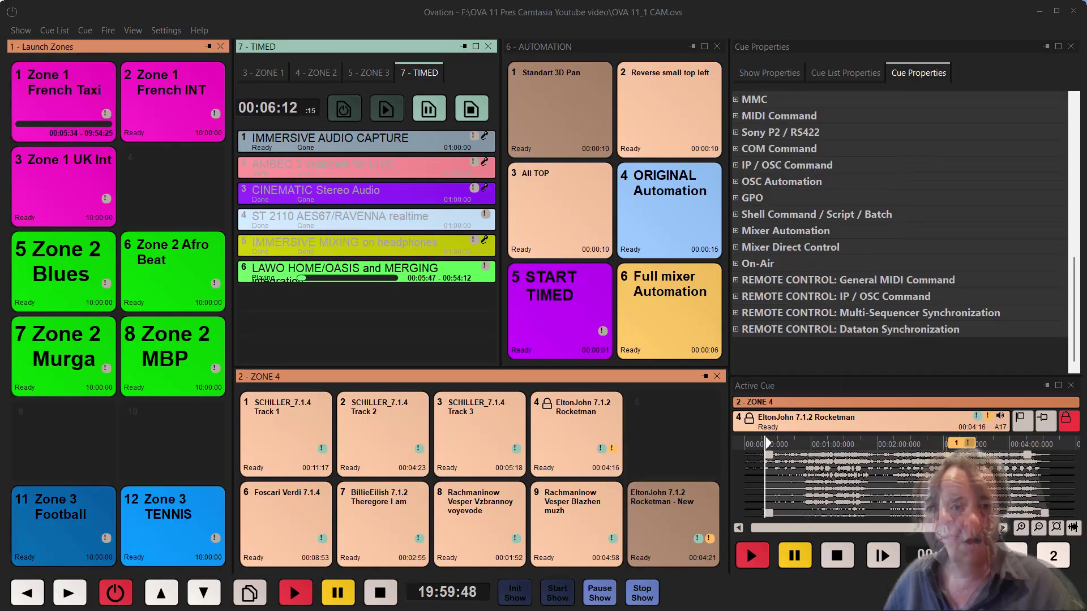
Bring the web controller forward and browse the ZONE 4, ZONE 1, ZONE 2, ZONE 3, AUTOMATION and TIMED lists
left_click_drag(957, 136, 457, 35)
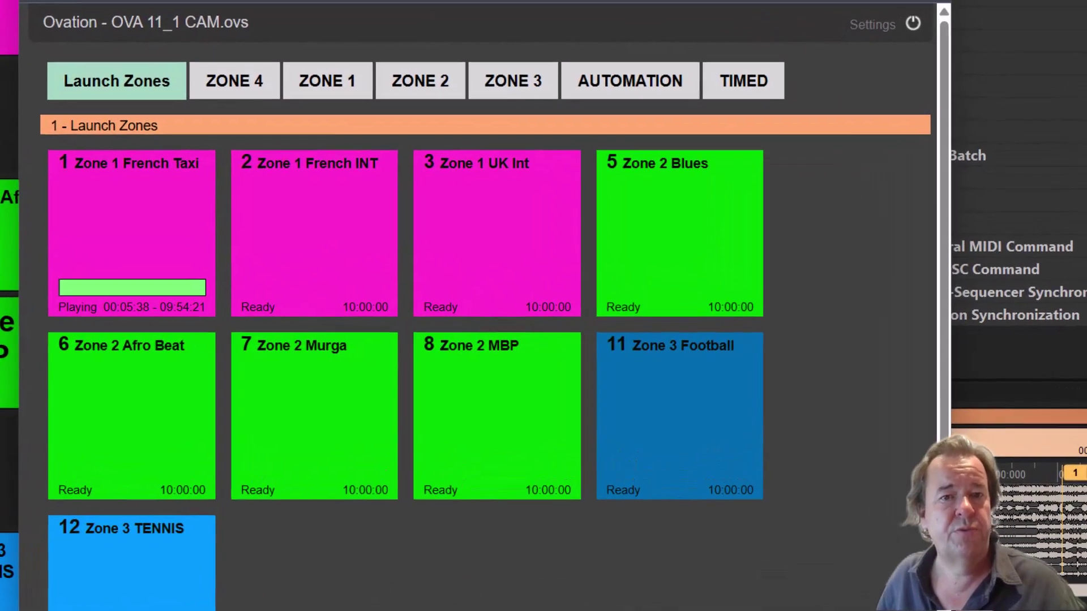
left_click(221, 91)
left_click(311, 85)
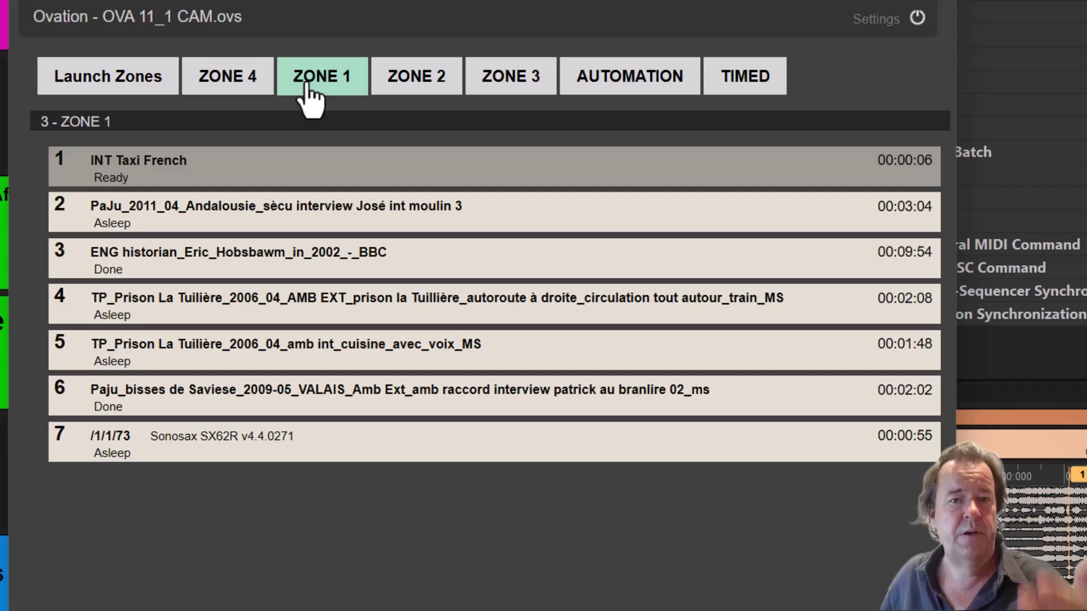
left_click(419, 91)
left_click(526, 102)
left_click(605, 97)
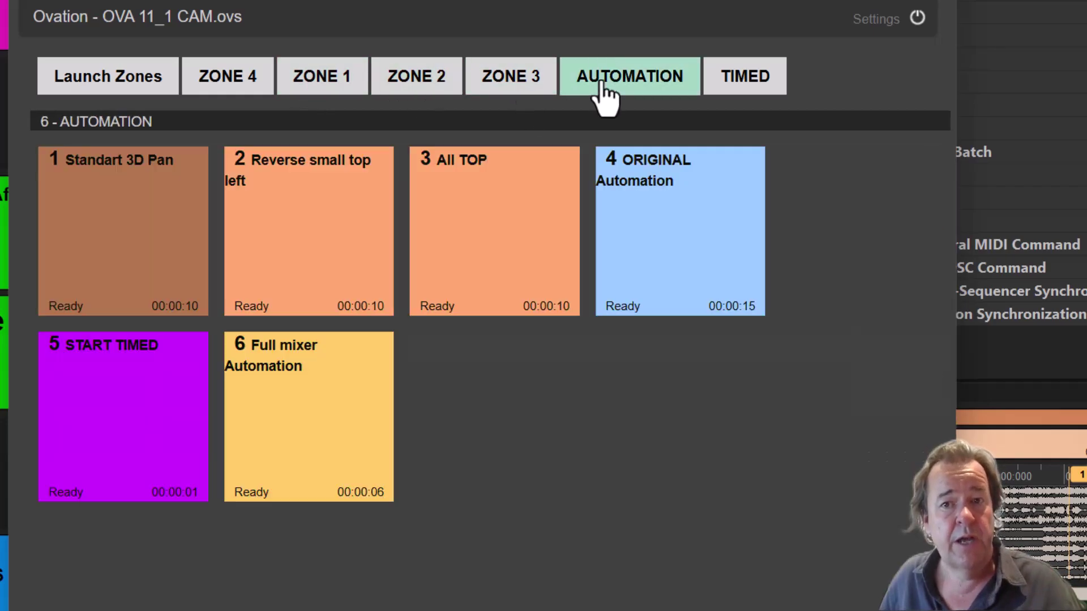
left_click(726, 91)
From the Launch Zones grid, start the Zone 2 Blues and Zone 3 Football cues remotely
left_click(139, 78)
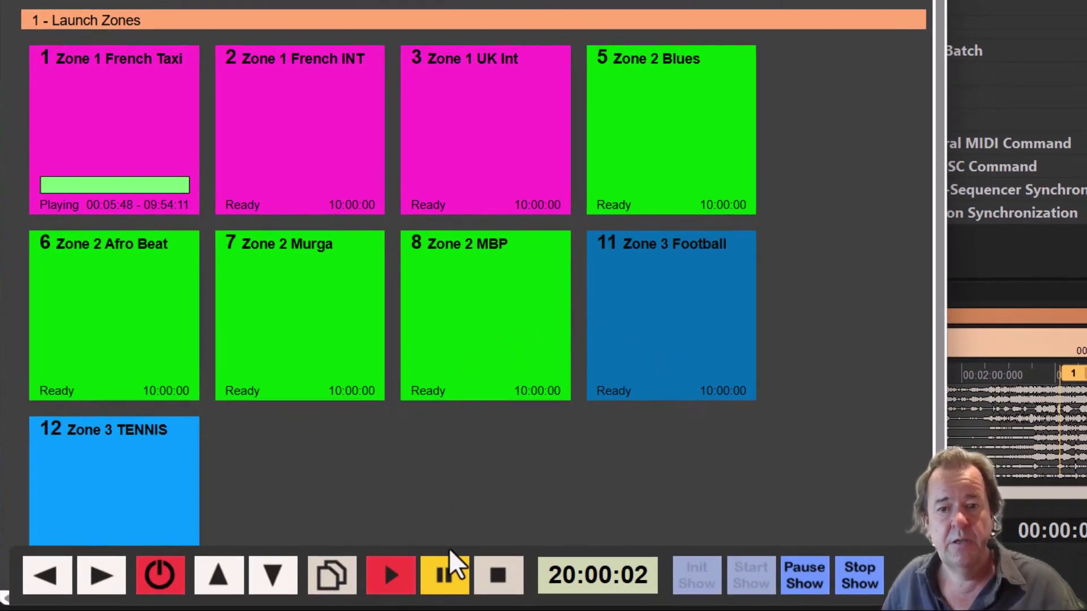
left_click(639, 136)
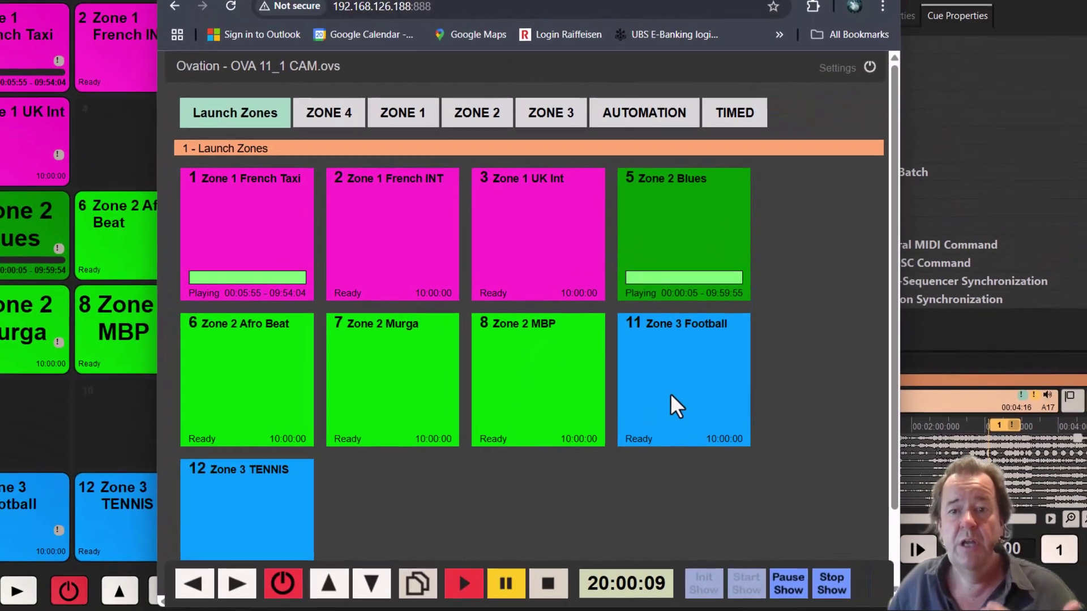
left_click(658, 343)
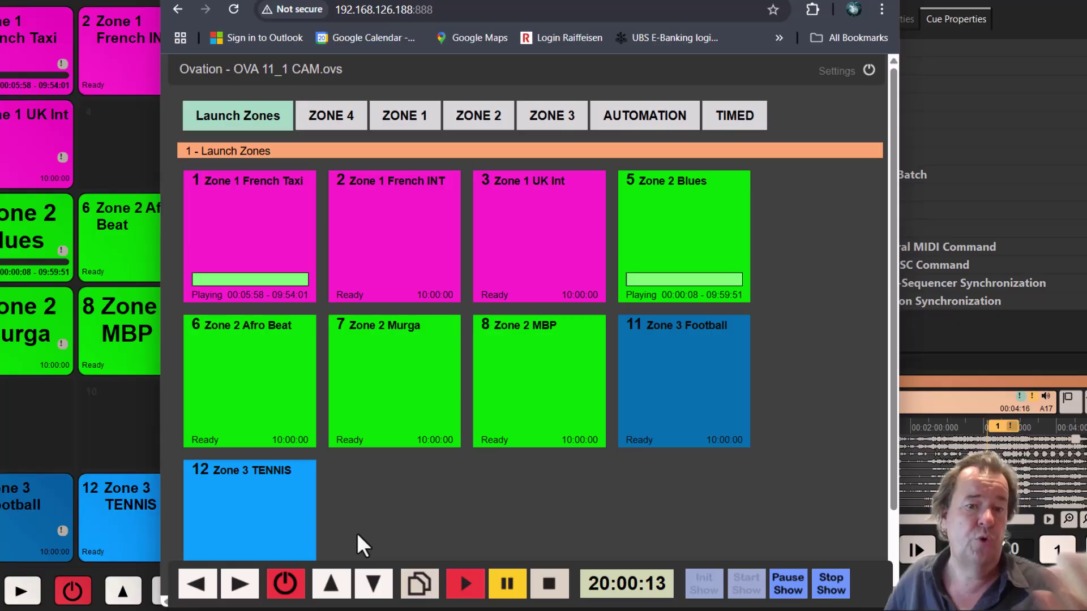
Check the ZONE 1, ZONE 2 and AUTOMATION lists, then open Ovation's mixer with Ctrl+M
left_click(402, 116)
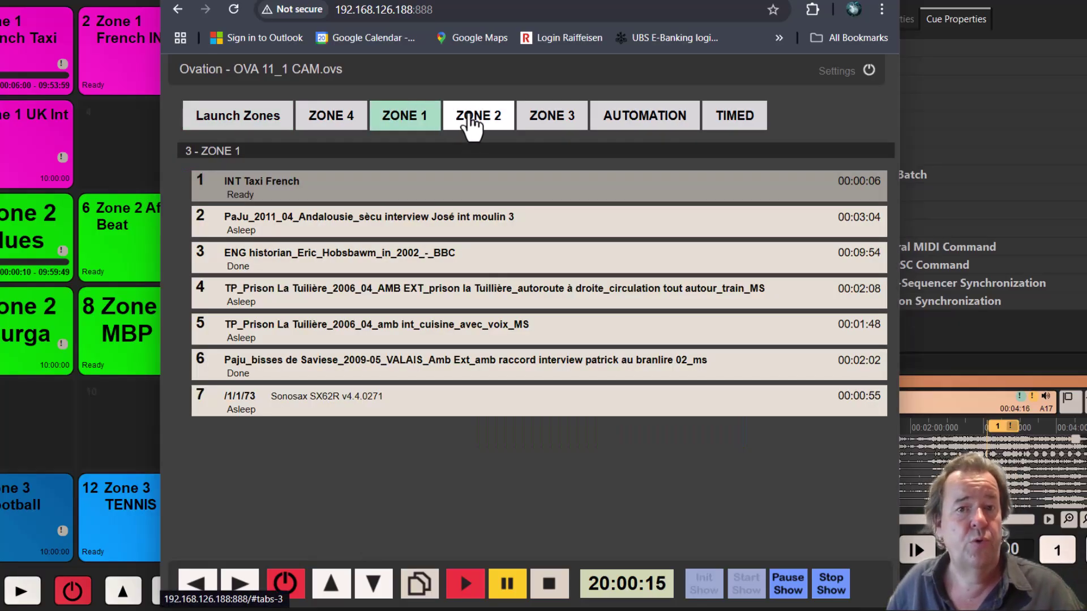
left_click(475, 118)
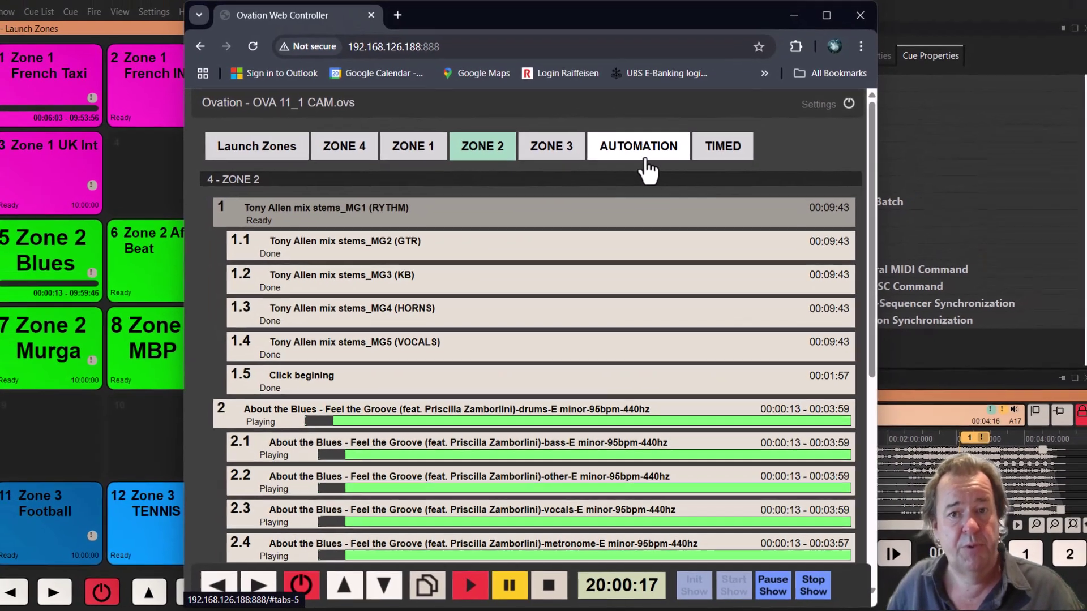
left_click(651, 122)
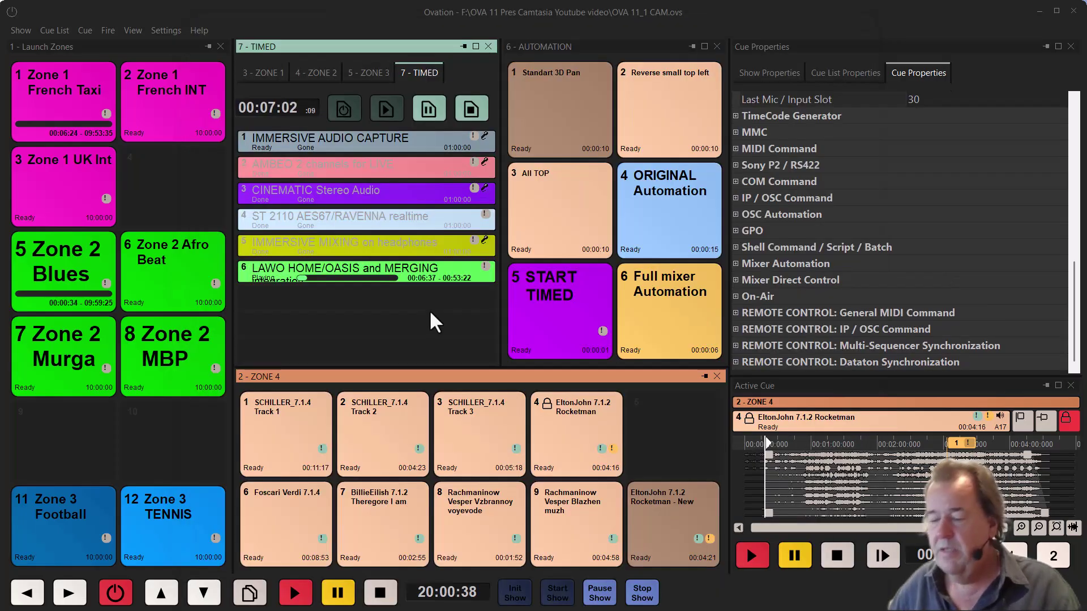
key("ctrl+m")
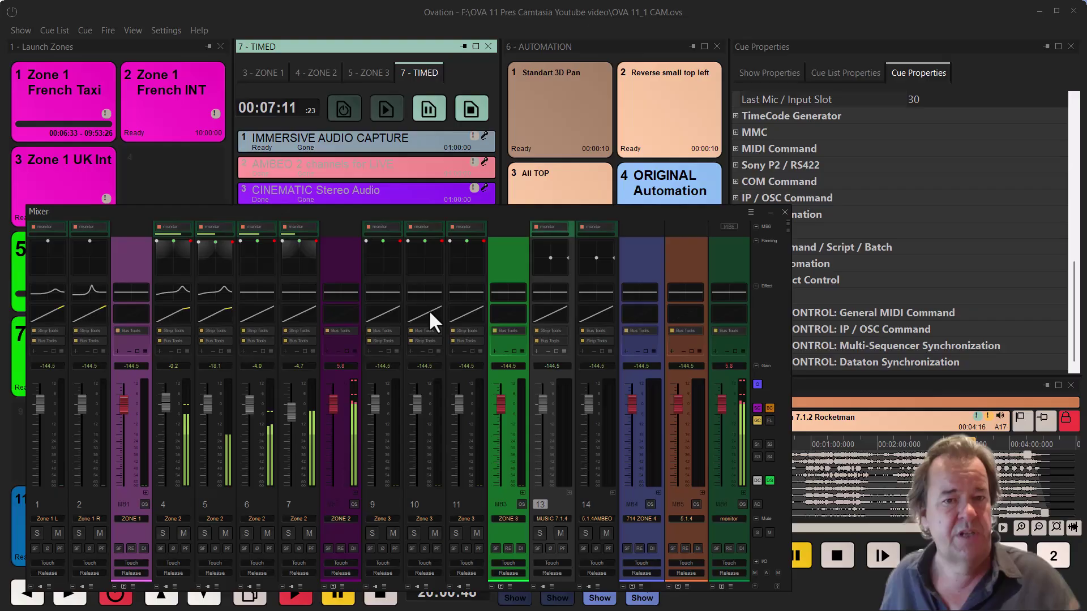
Drag the Mixer window up and right to uncover the launch zone cue tiles
left_click_drag(306, 214, 334, 153)
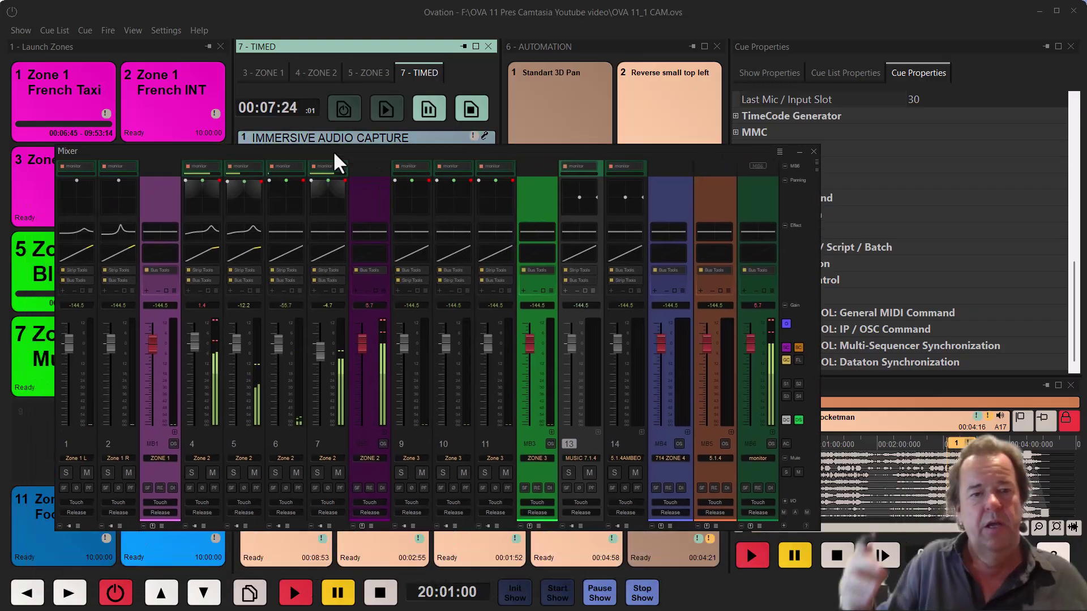